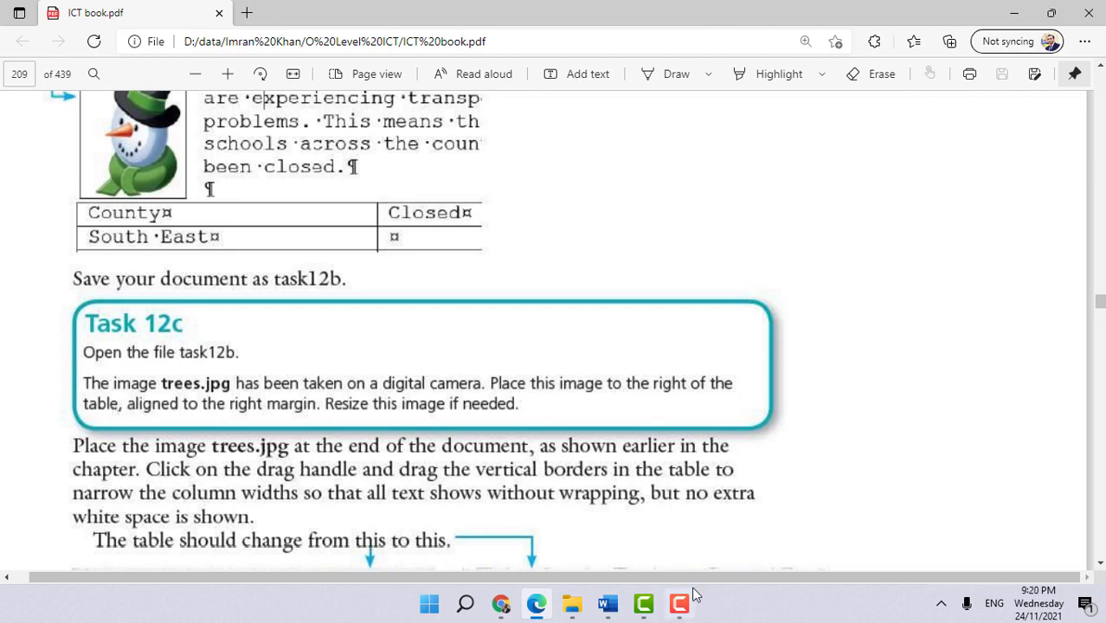
- Switch to Word, select the trees image at the end of the document and set its text wrapping to Square
left_click(608, 603)
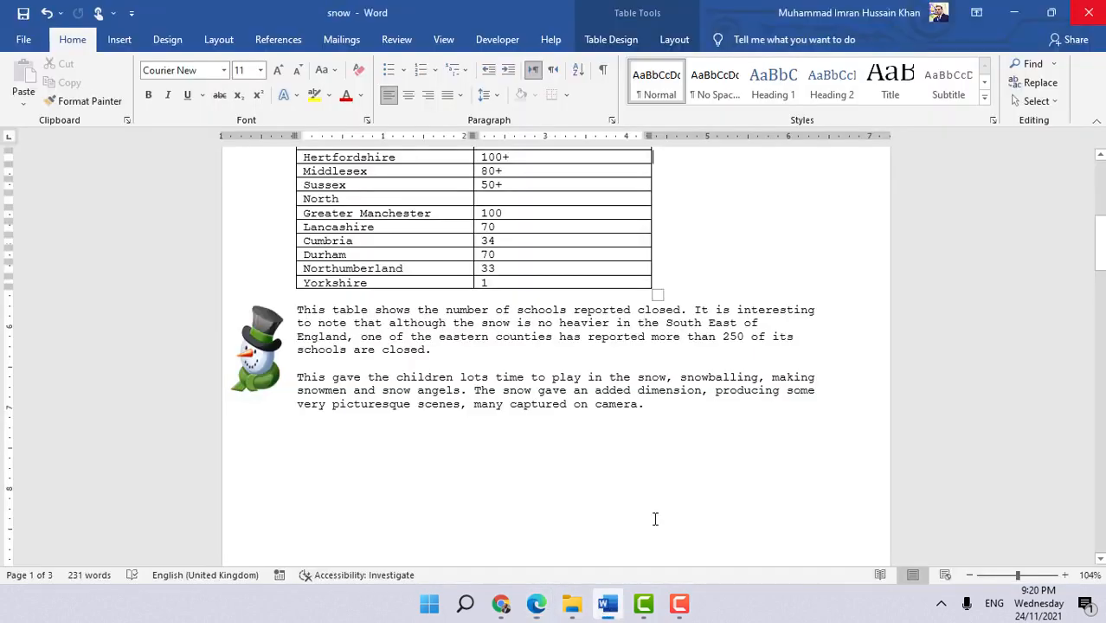
scroll(680, 455, "down", 5)
scroll(680, 461, "down", 3)
left_click(575, 410)
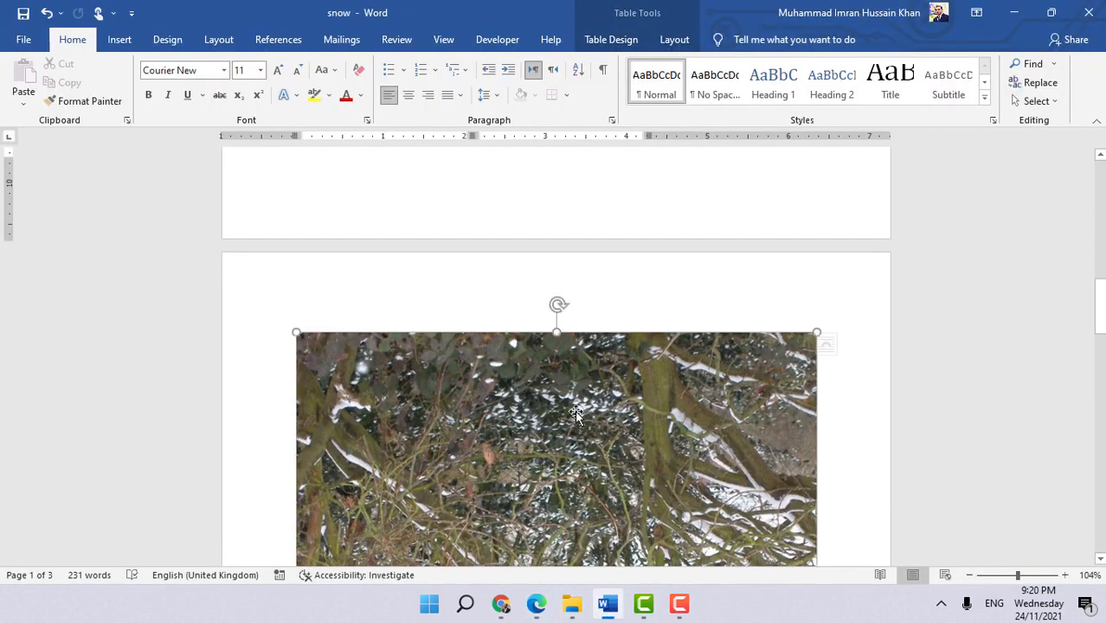
scroll(575, 410, "down", 3)
scroll(682, 355, "down", 3)
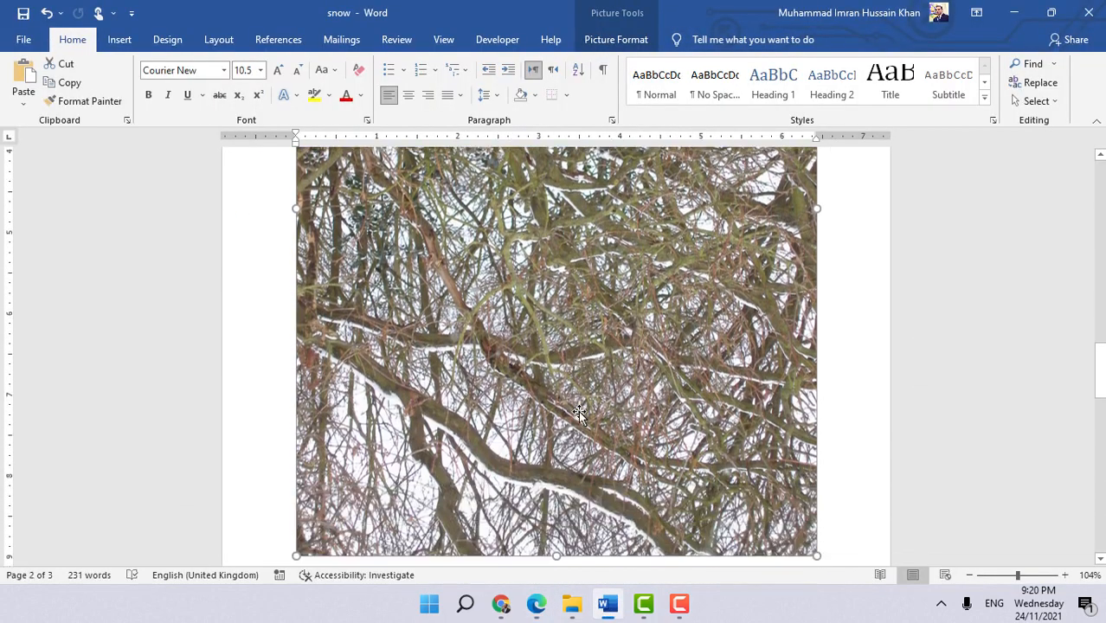
left_click(610, 41)
left_click(742, 82)
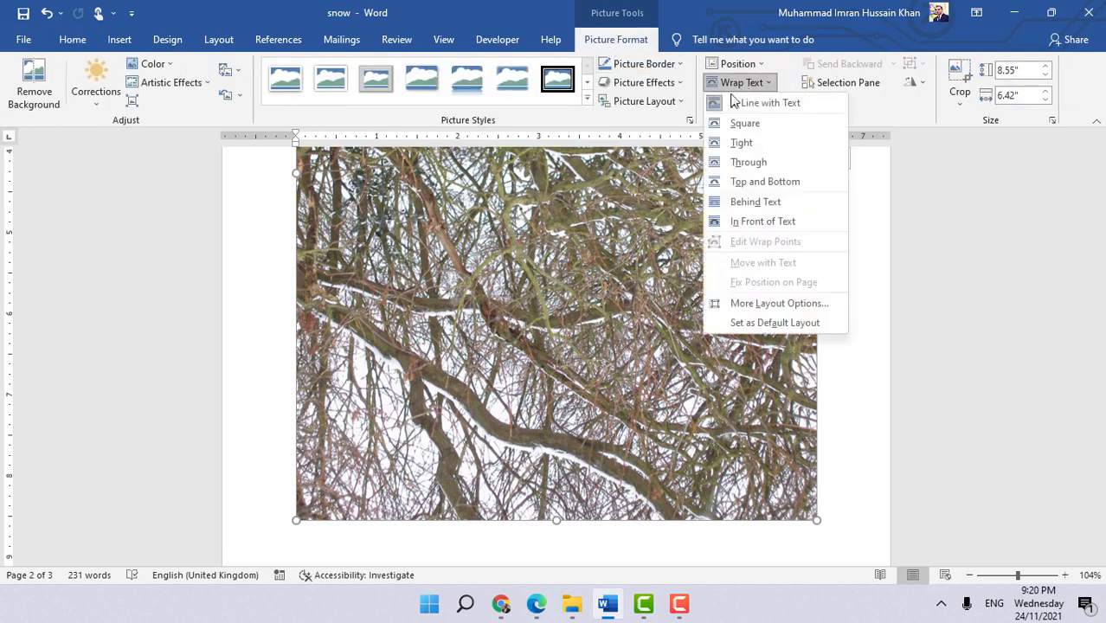
left_click(744, 123)
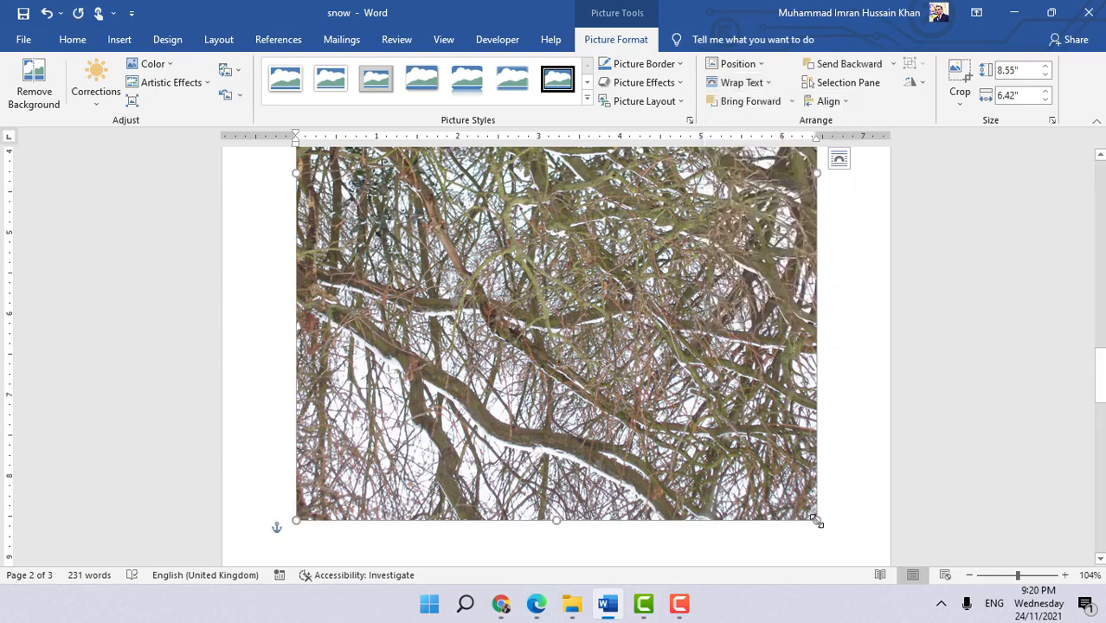
- Shrink the trees image from its corner to about 6.92 by 5.19 inches
left_click_drag(817, 521, 664, 387)
scroll(729, 410, "up", 8)
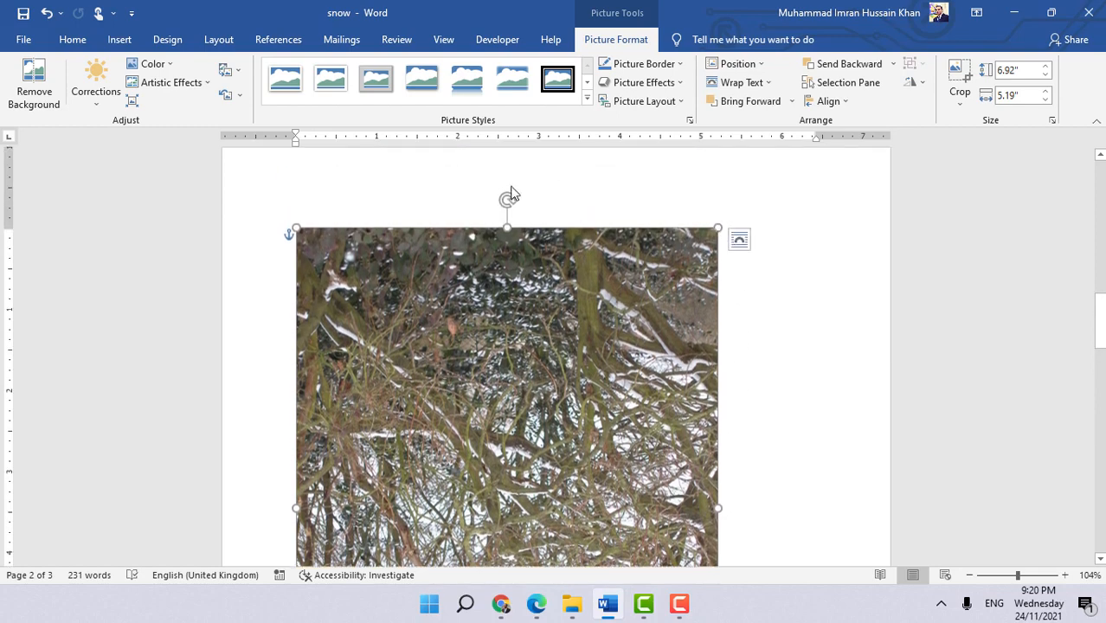
- Undo an accidental rotation of the trees image
left_click_drag(507, 200, 478, 210)
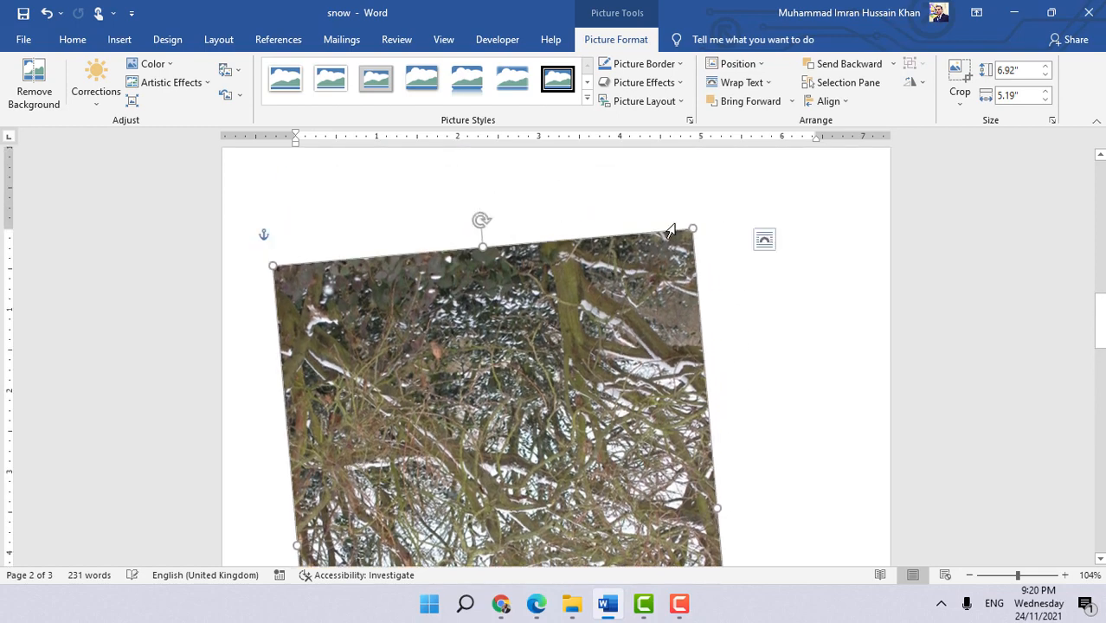
key("ctrl+z")
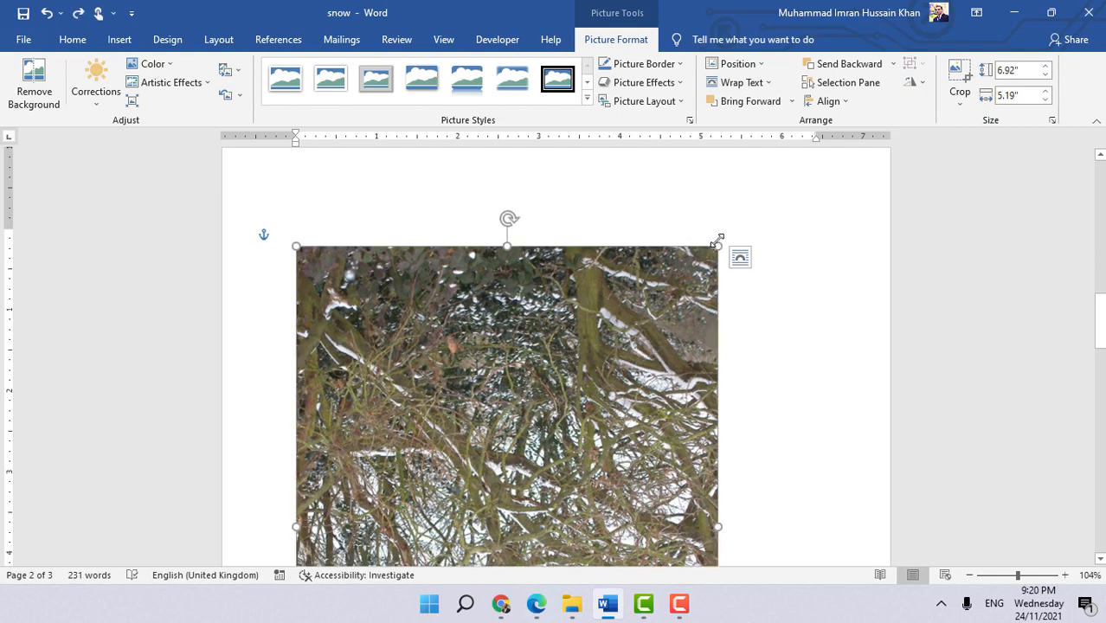
- Shrink the trees image further from its corner to about 5.43 by 4.07 inches
left_click_drag(653, 312, 661, 277)
left_click_drag(719, 248, 582, 379)
- Move the trees image towards the right margin of the page
scroll(563, 402, "down", 3)
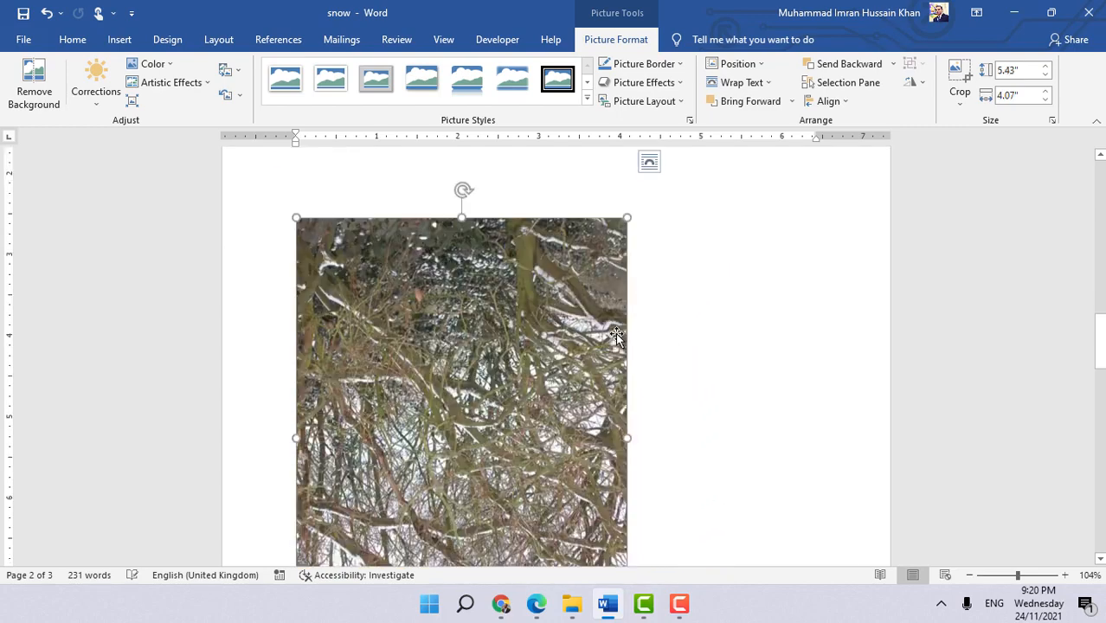
scroll(567, 410, "up", 1)
scroll(604, 333, "up", 2)
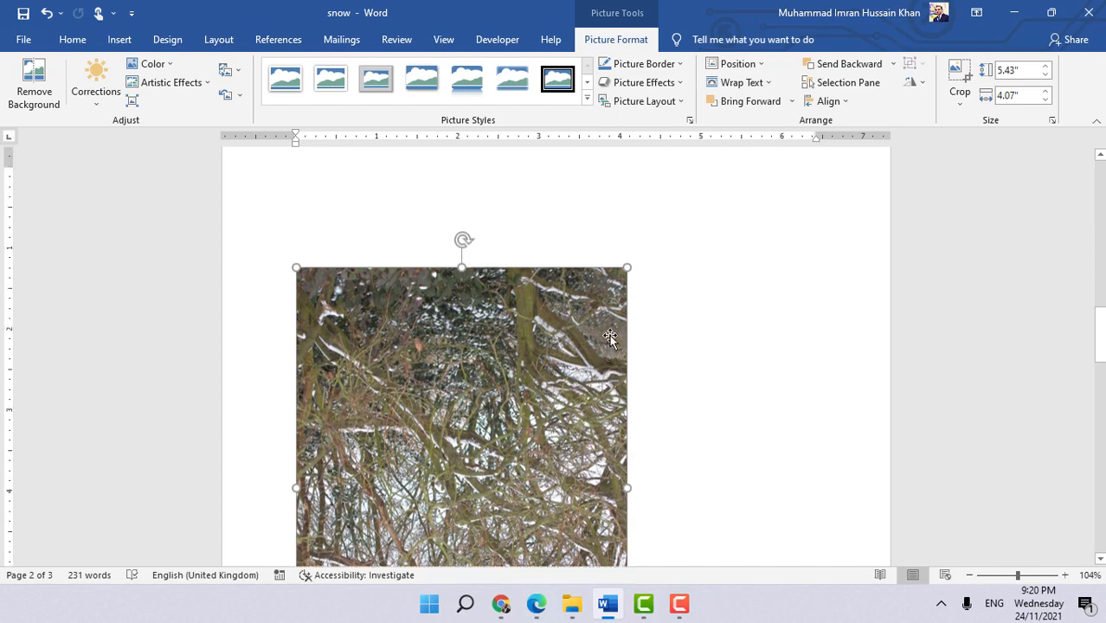
left_click_drag(491, 394, 640, 289)
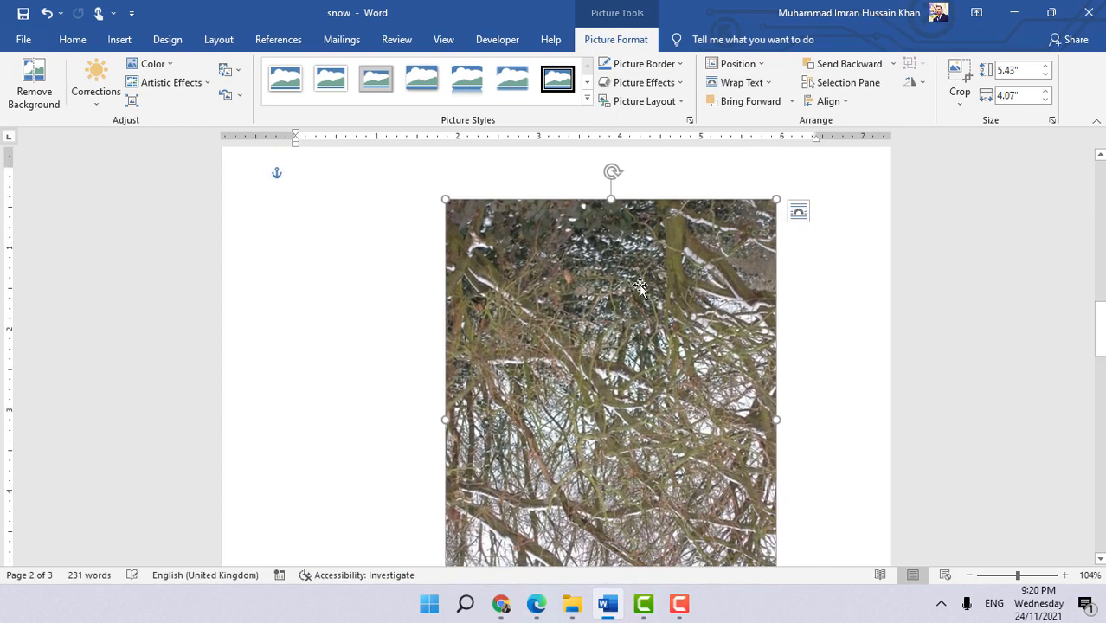
- Select the schools table and try to autofit it to its contents
scroll(658, 329, "up", 5)
scroll(665, 479, "up", 10)
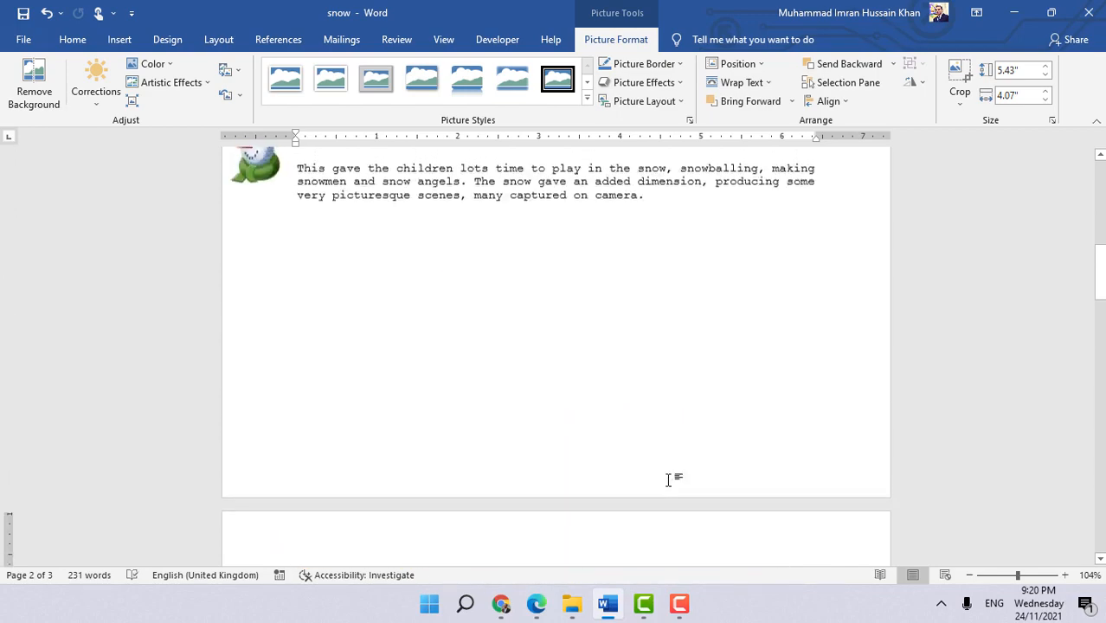
left_click(505, 318)
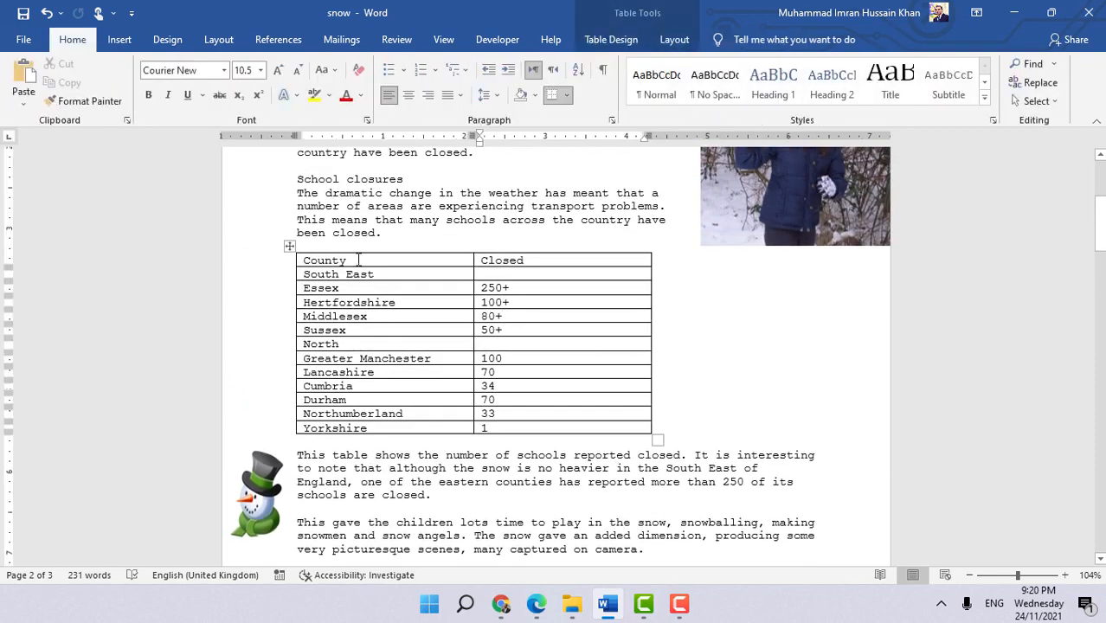
left_click(358, 260)
left_click(293, 247)
left_click(631, 43)
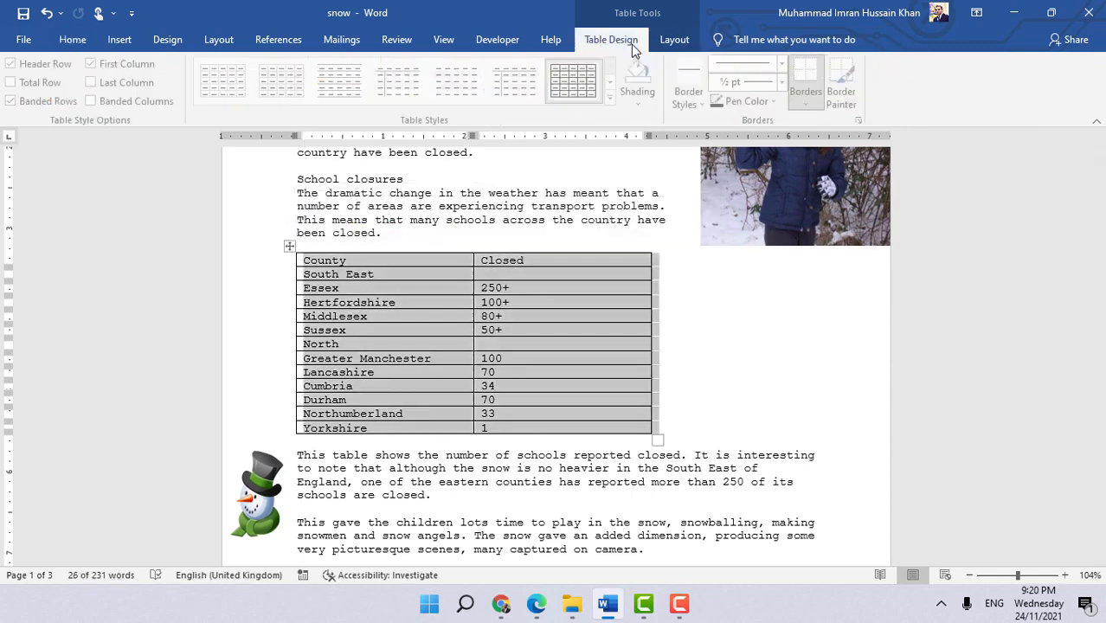
left_click(673, 44)
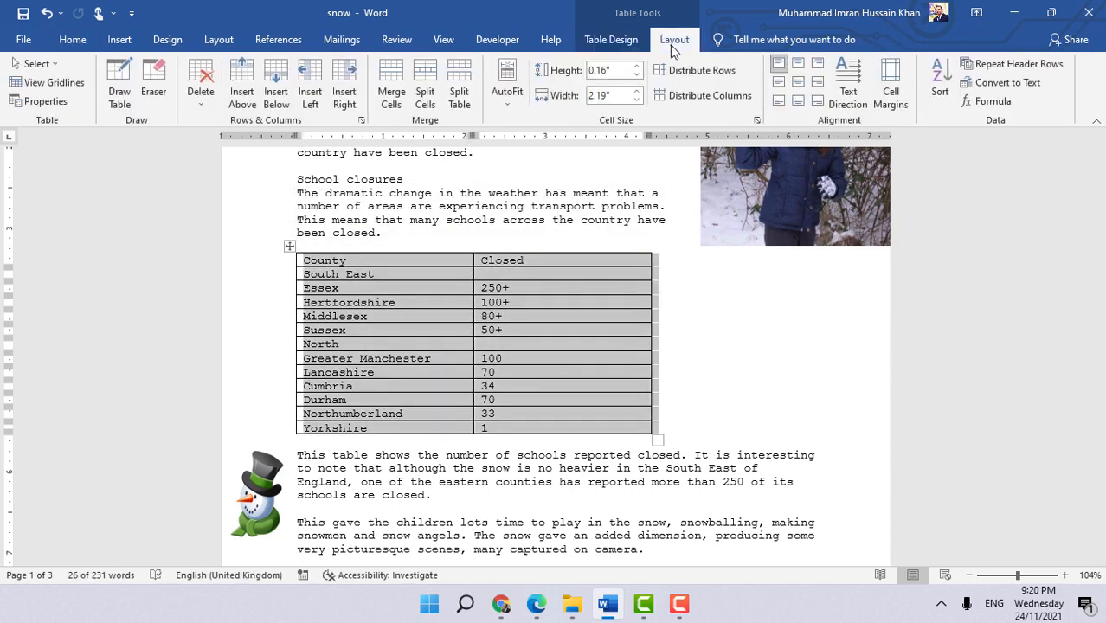
left_click(508, 93)
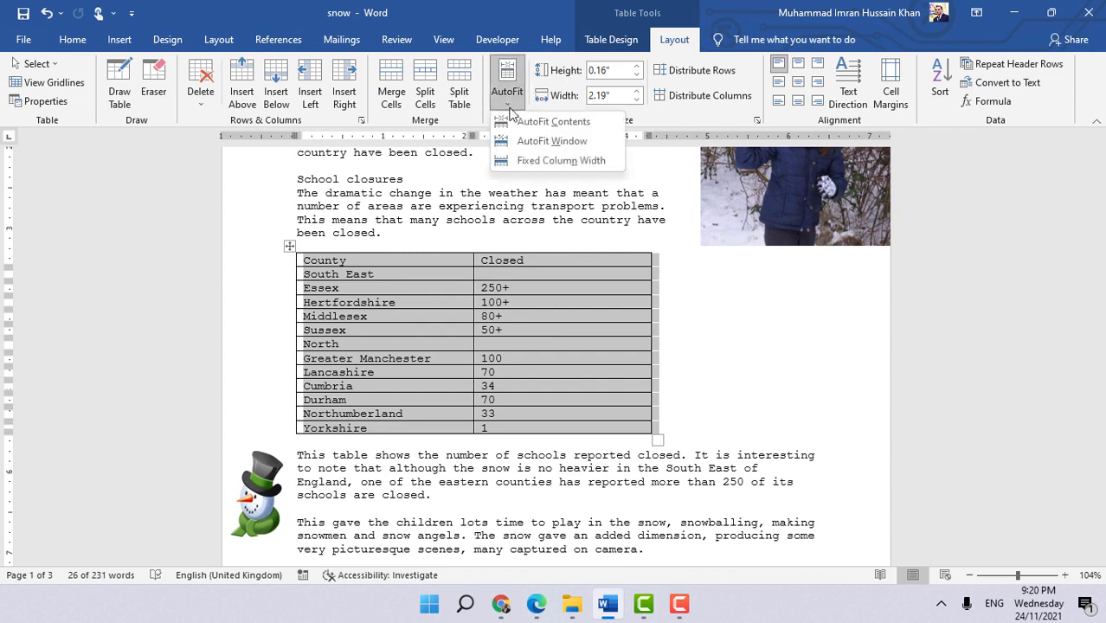
left_click(551, 122)
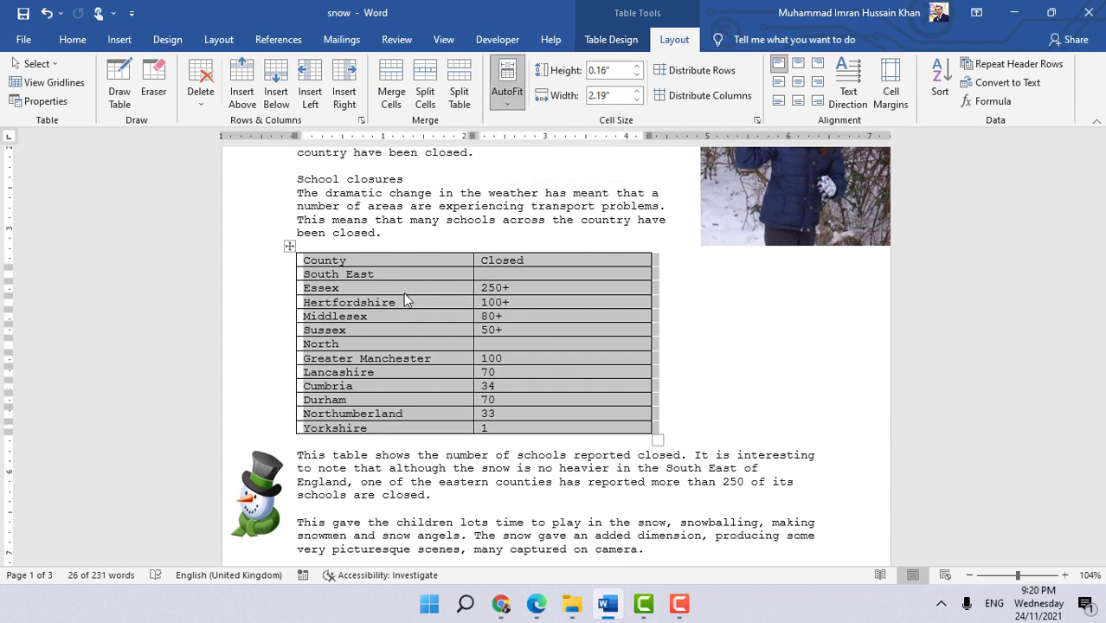
- Select the whole schools table and autofit it to its contents so the columns narrow
left_click(422, 271)
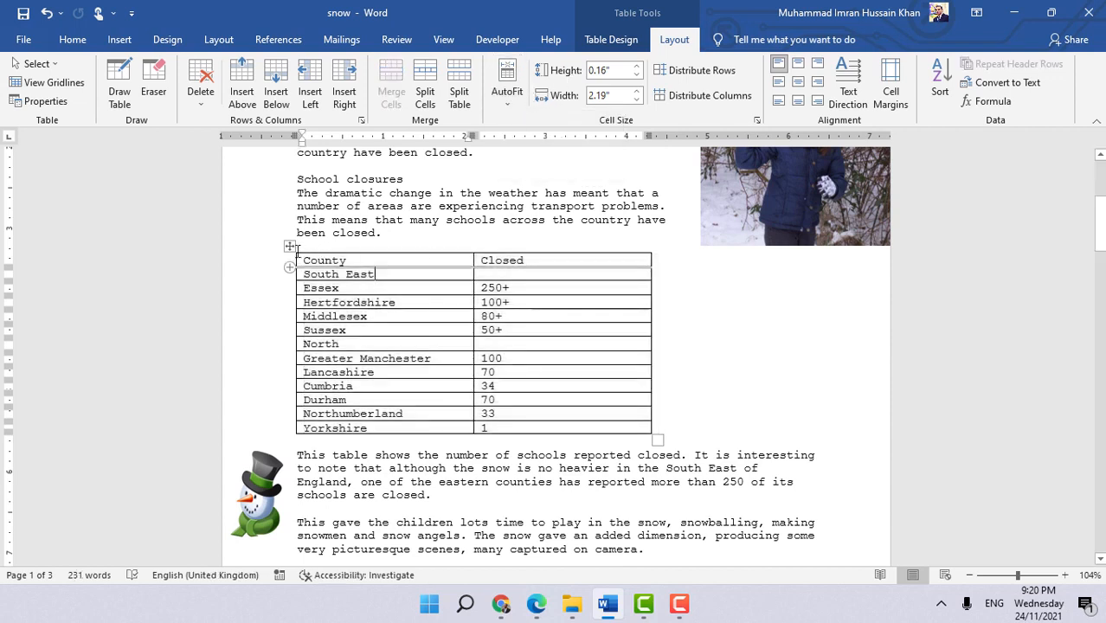
left_click(291, 249)
right_click(292, 250)
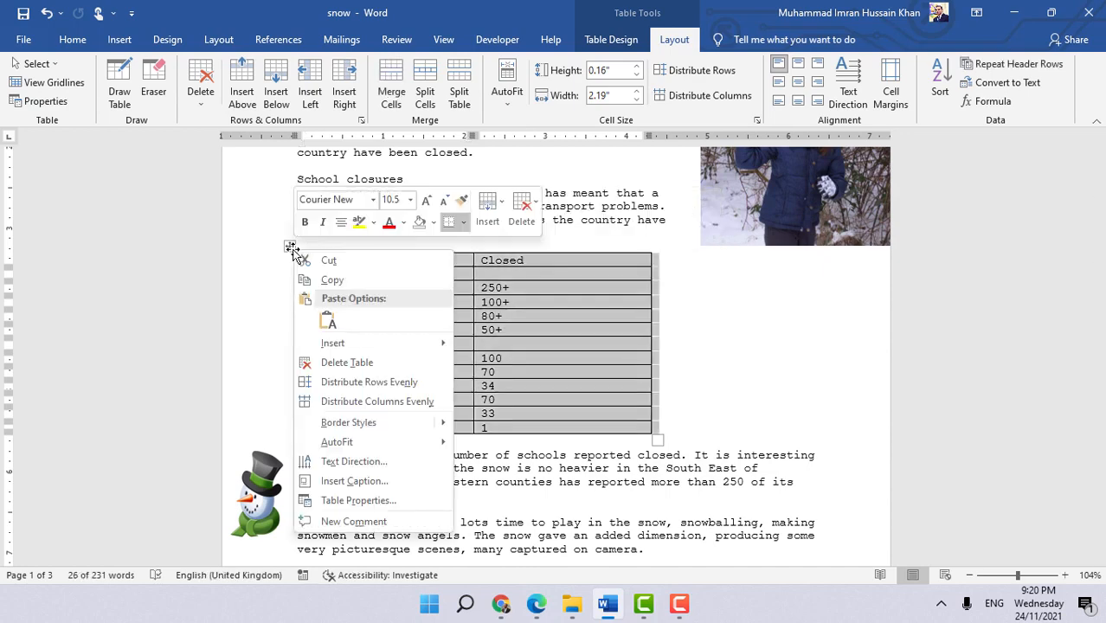
mouse_move(412, 453)
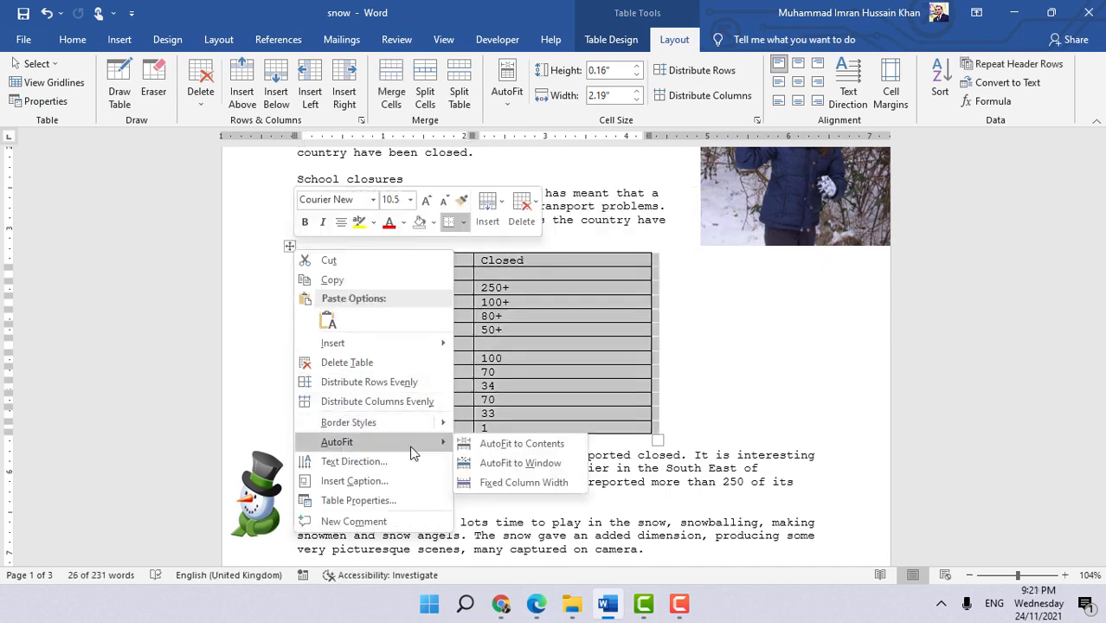
left_click(500, 445)
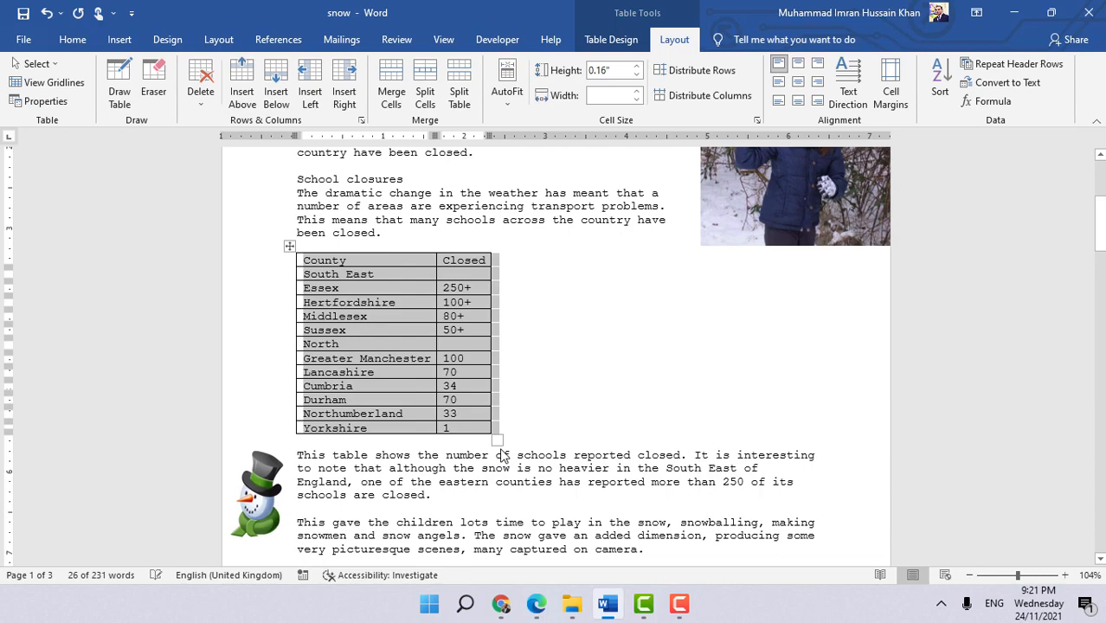
left_click(586, 386)
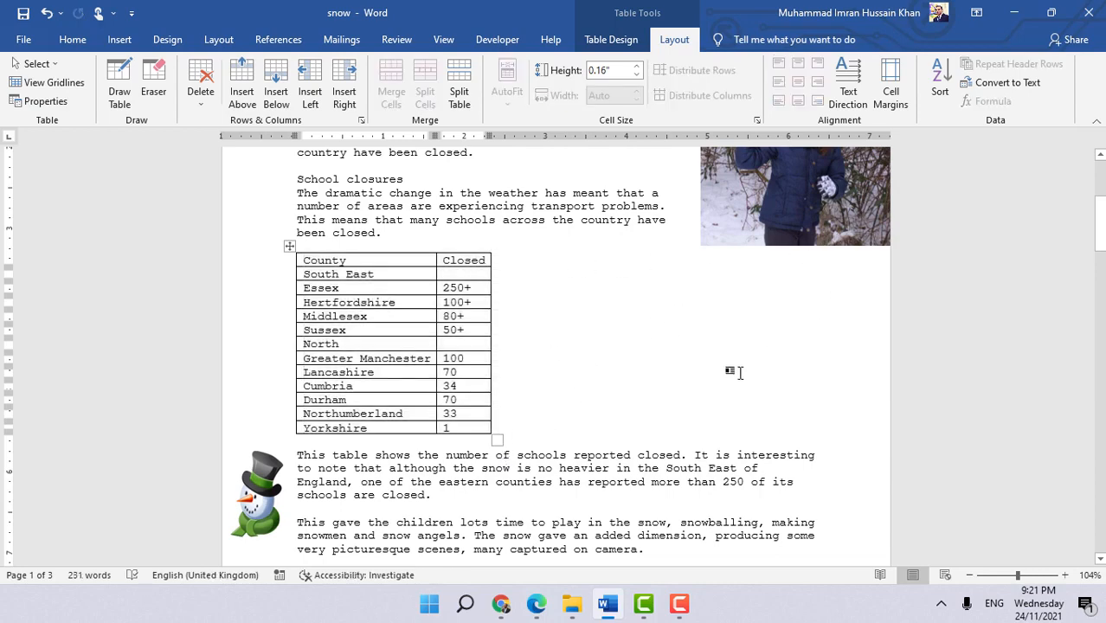
- Move the trees image up beside the schools table, to the right of it
scroll(801, 459, "down", 10)
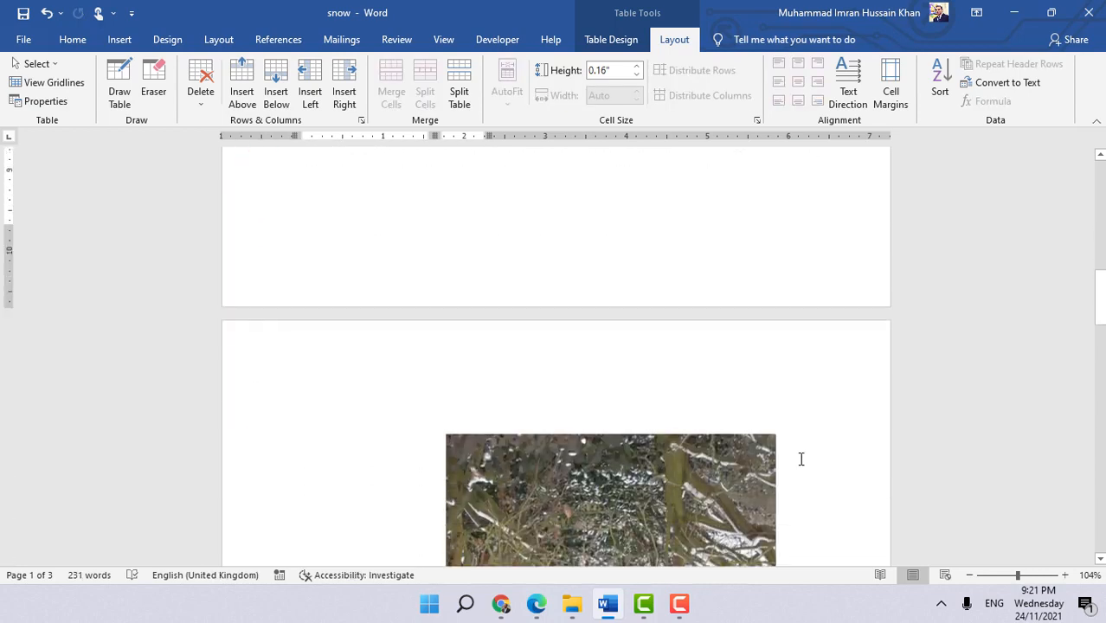
left_click_drag(688, 528, 688, 250)
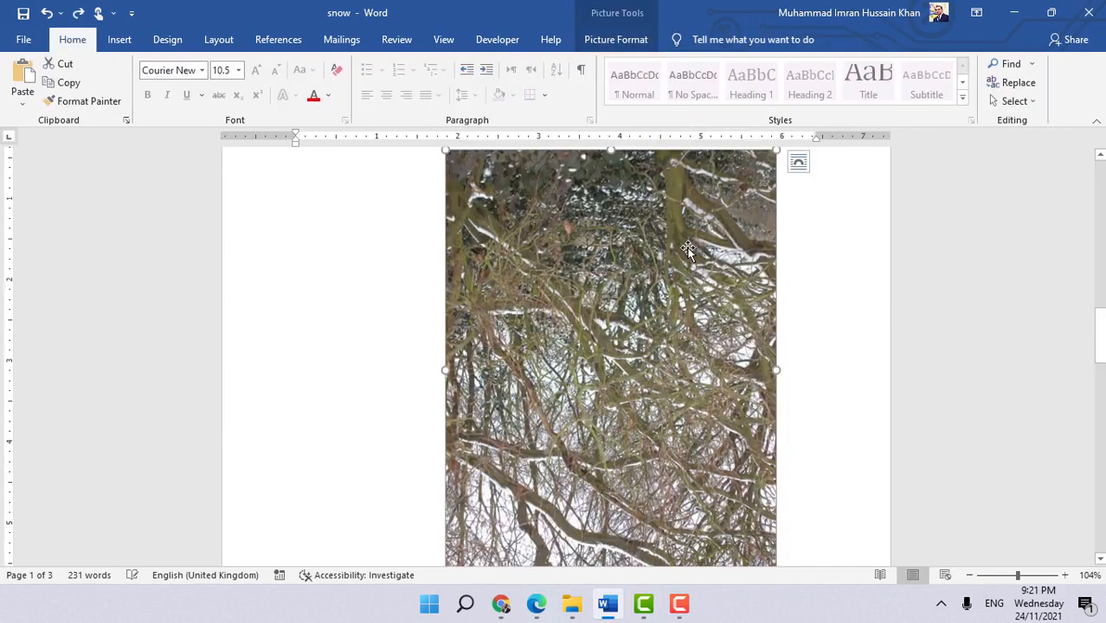
scroll(694, 272, "up", 5)
left_click_drag(688, 454, 672, 209)
scroll(691, 316, "up", 4)
left_click_drag(660, 518, 680, 185)
scroll(613, 233, "down", 3)
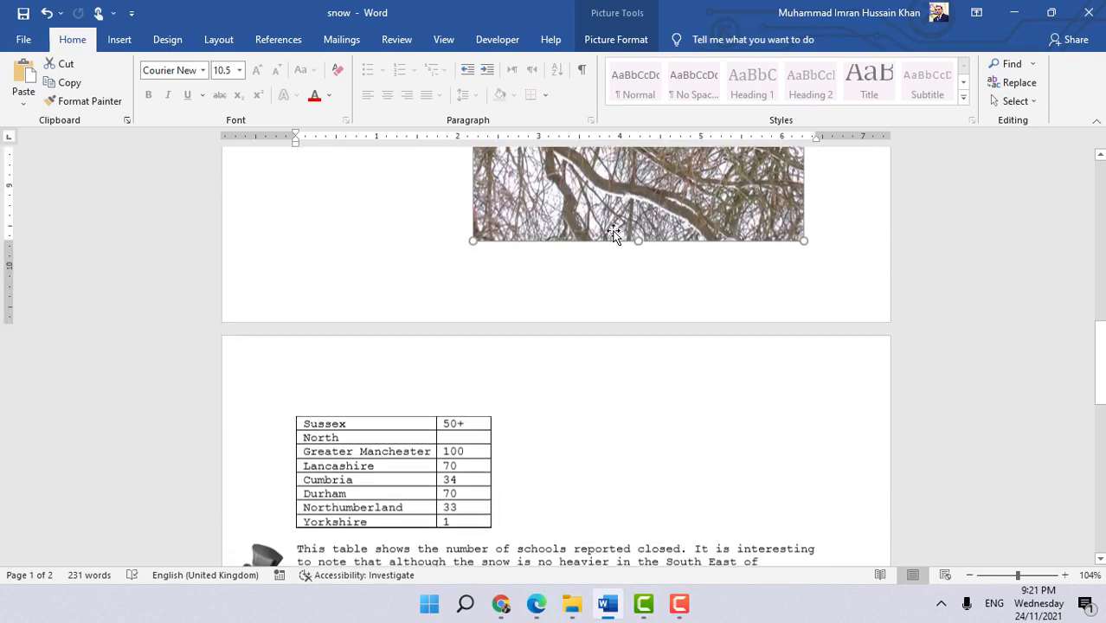
left_click_drag(613, 234, 650, 276)
scroll(653, 286, "up", 12)
left_click_drag(686, 316, 688, 239)
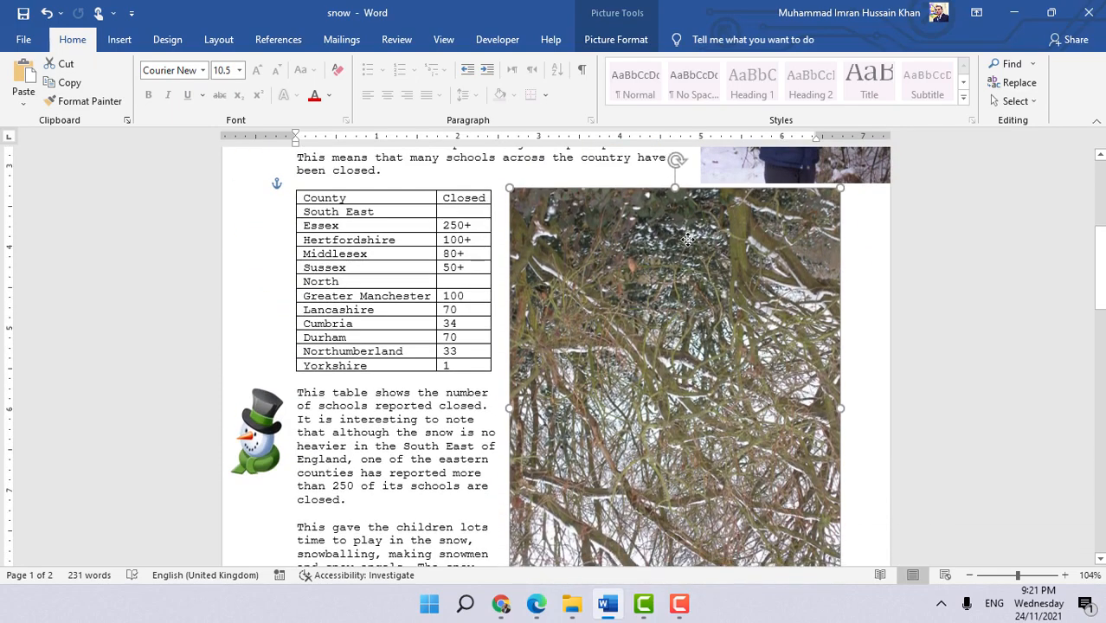
- Nudge the trees image slightly to the right, away from the table
left_click(467, 350)
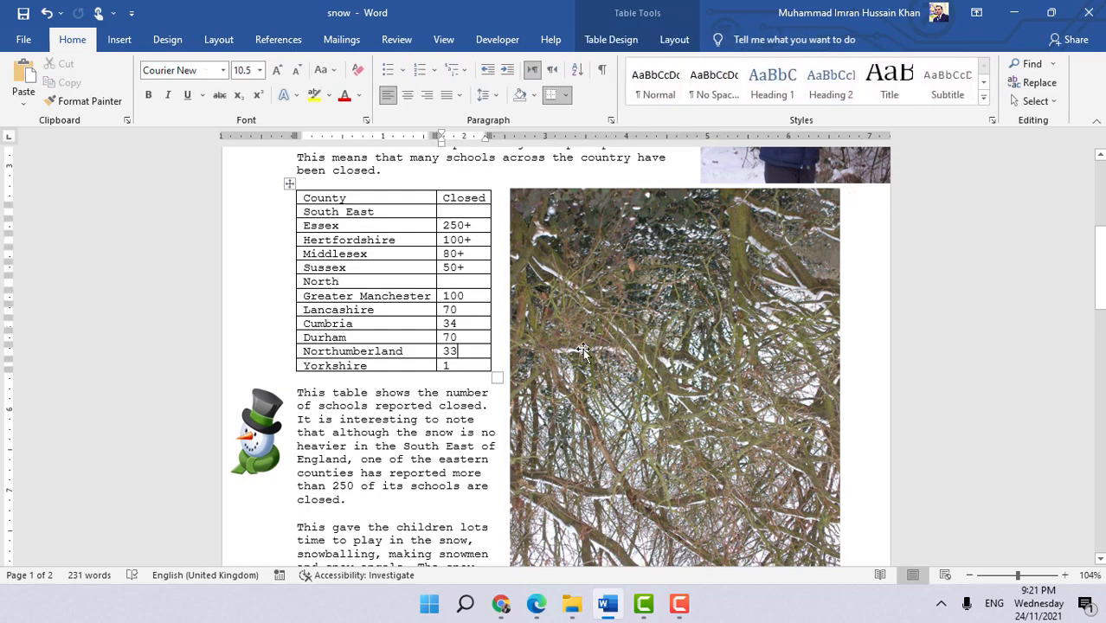
scroll(584, 351, "down", 2)
left_click(583, 351)
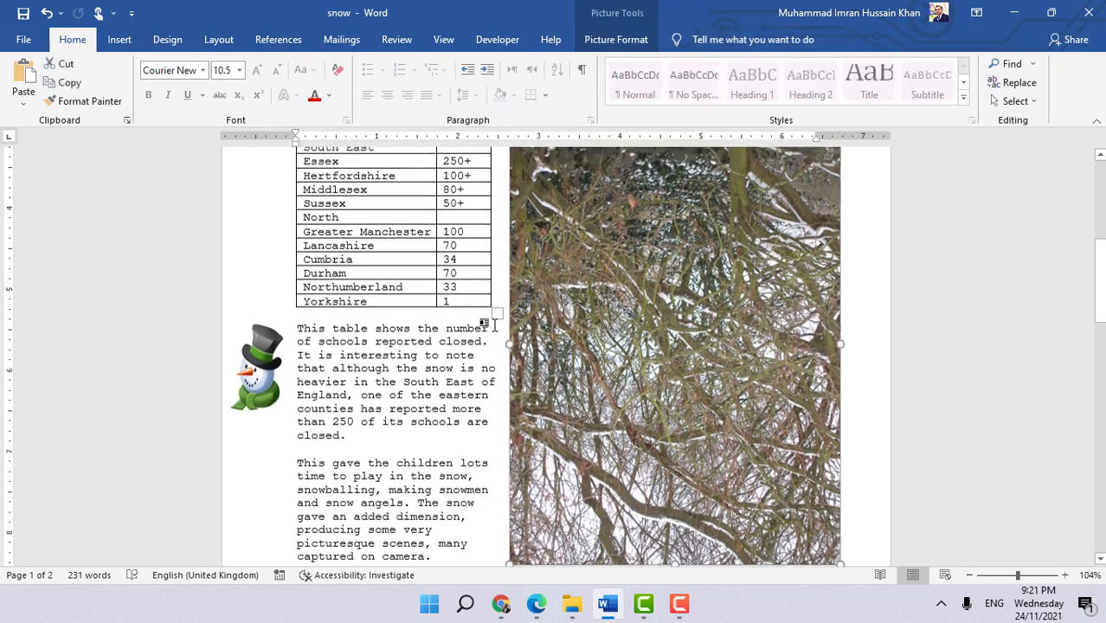
scroll(496, 328, "up", 4)
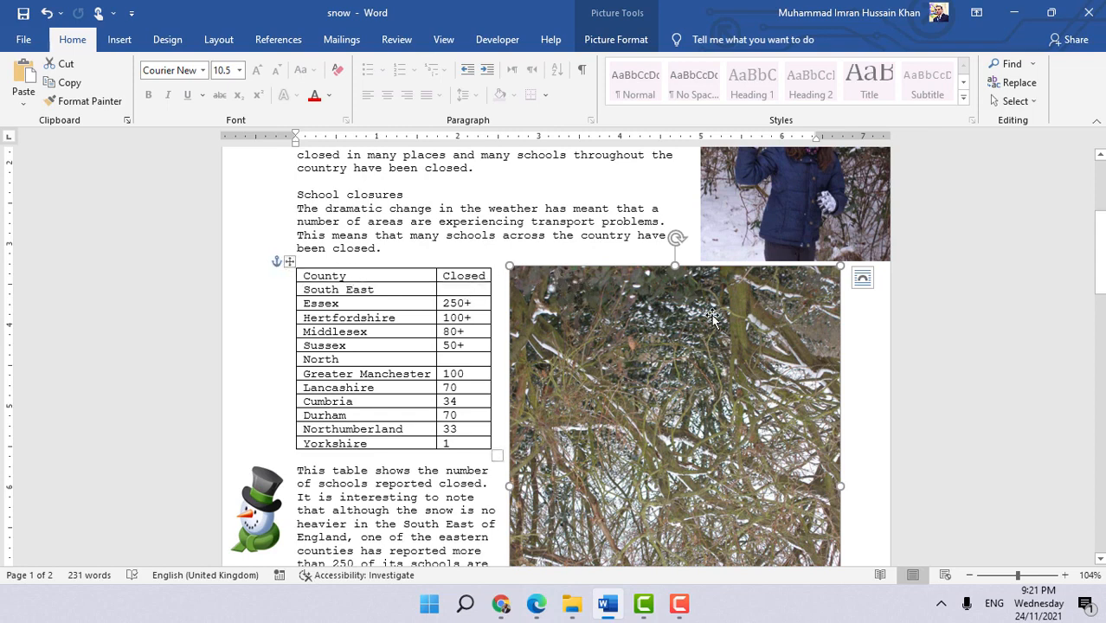
left_click(334, 275)
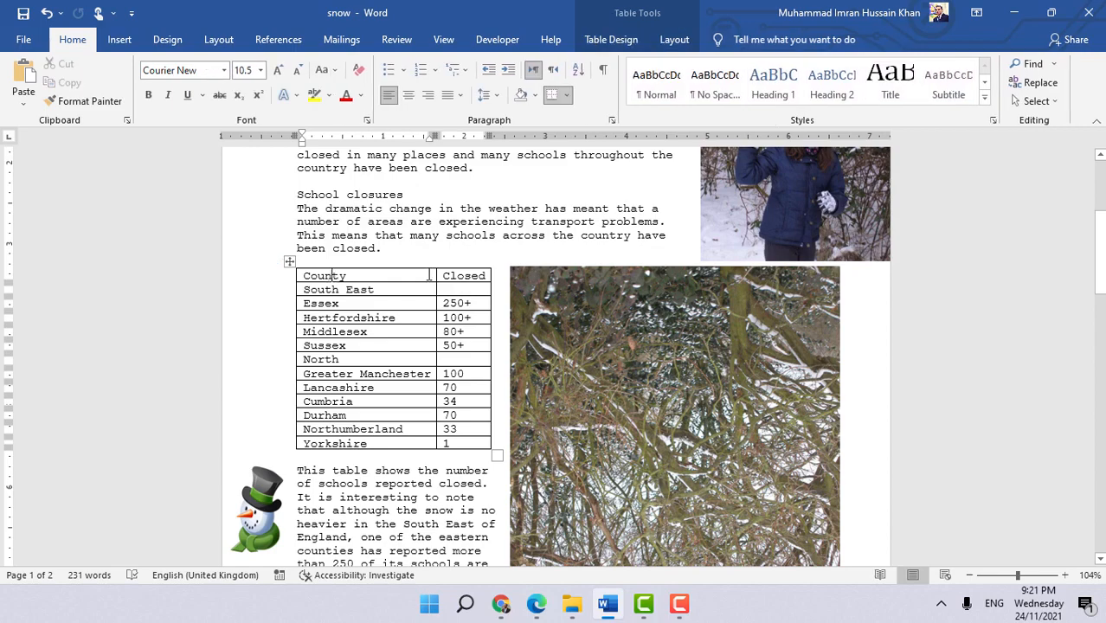
left_click(552, 282)
left_click_drag(551, 282, 555, 282)
scroll(674, 273, "down", 4)
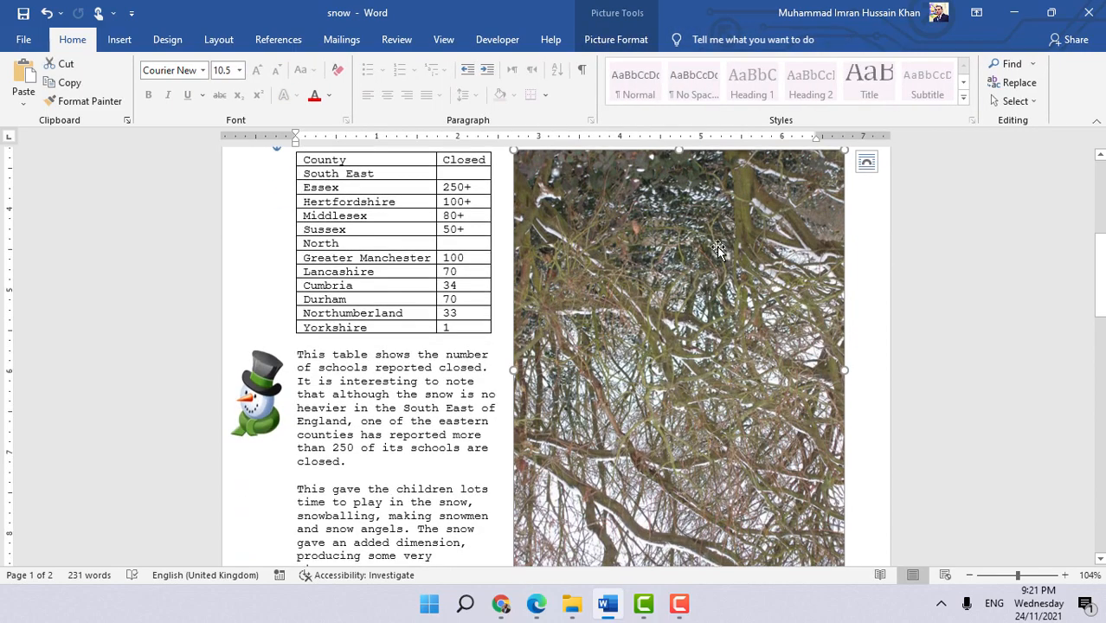
scroll(720, 250, "up", 4)
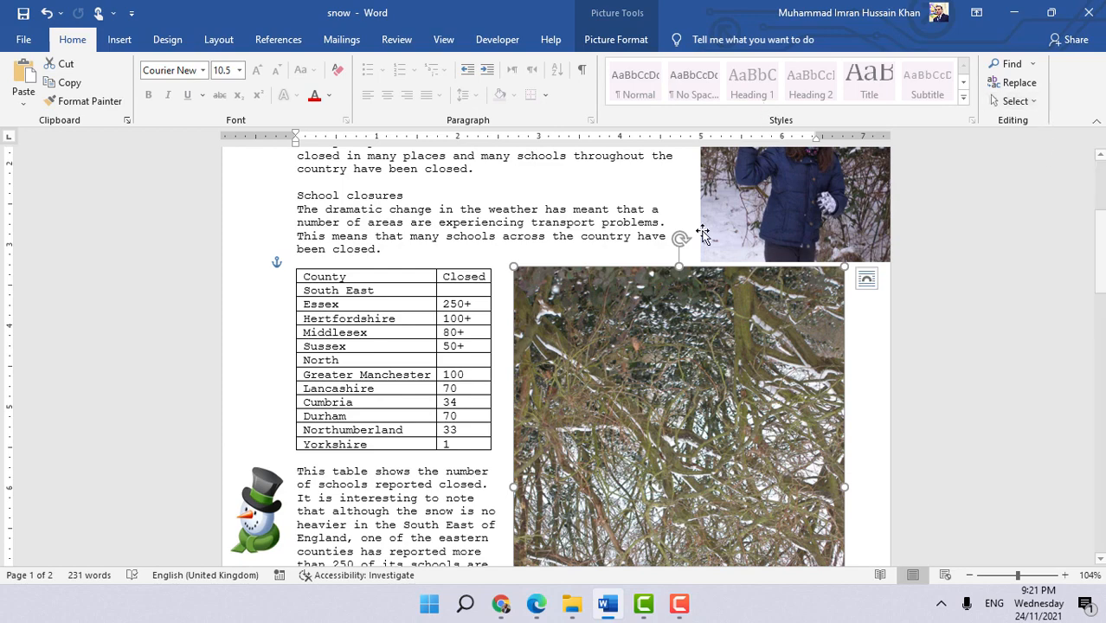
- Align the trees image horizontally to the right, relative to the right margin, through the picture's layout options
left_click(616, 39)
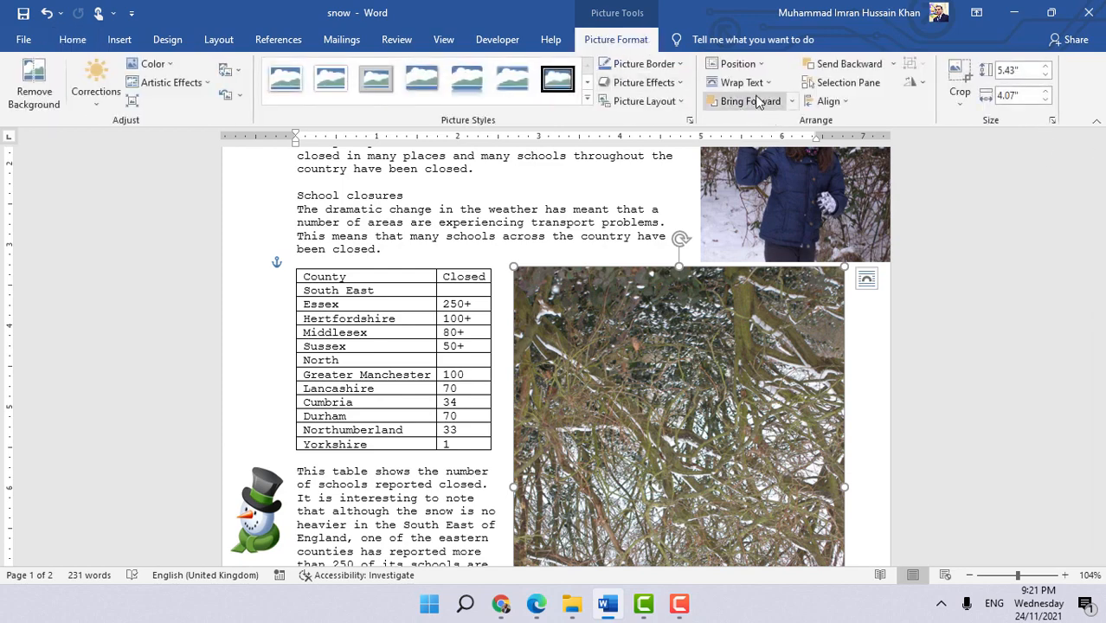
left_click(738, 64)
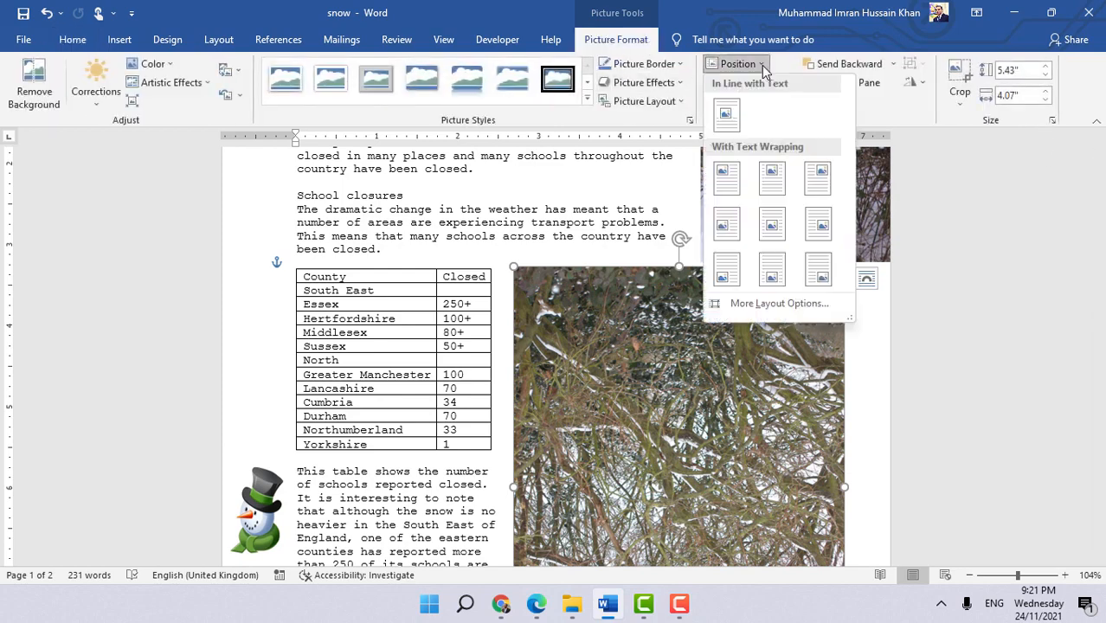
left_click(777, 302)
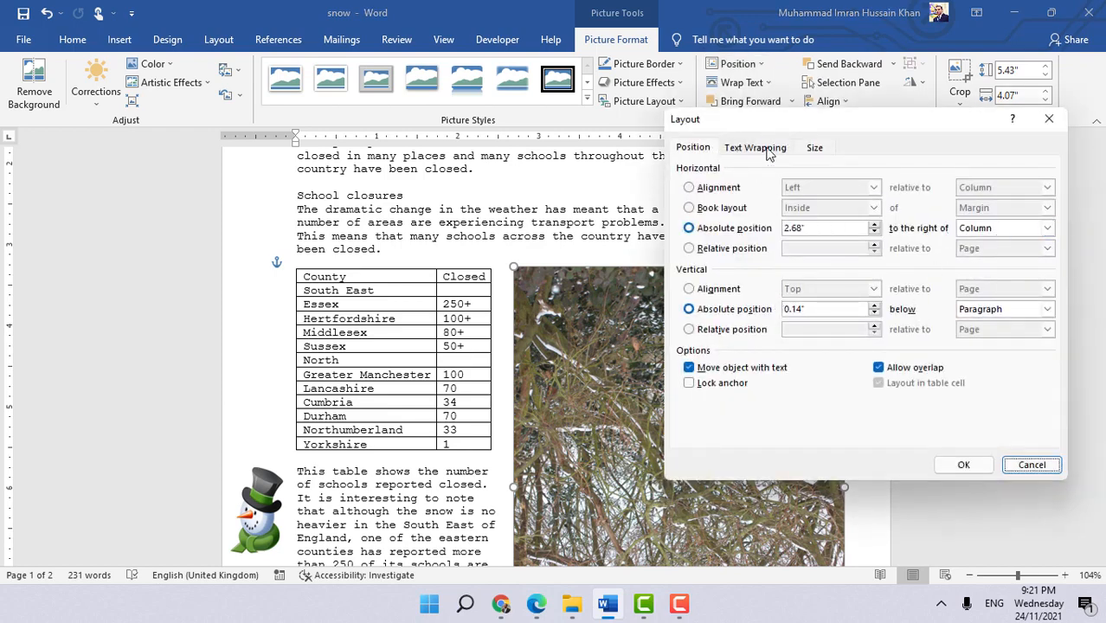
left_click(727, 189)
left_click(874, 187)
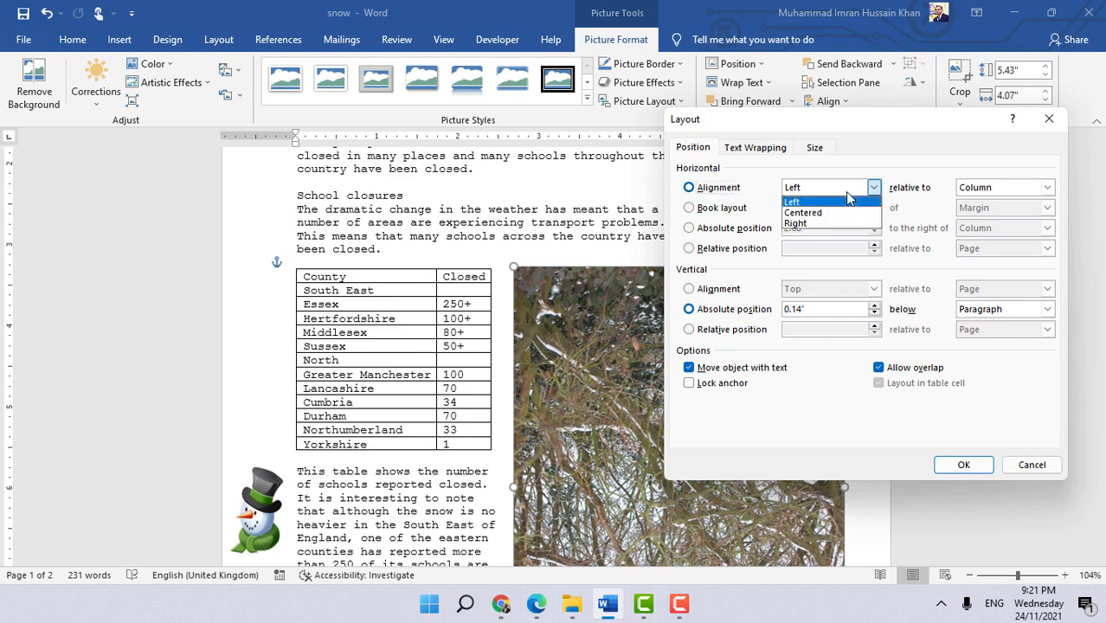
left_click(819, 224)
left_click(1007, 188)
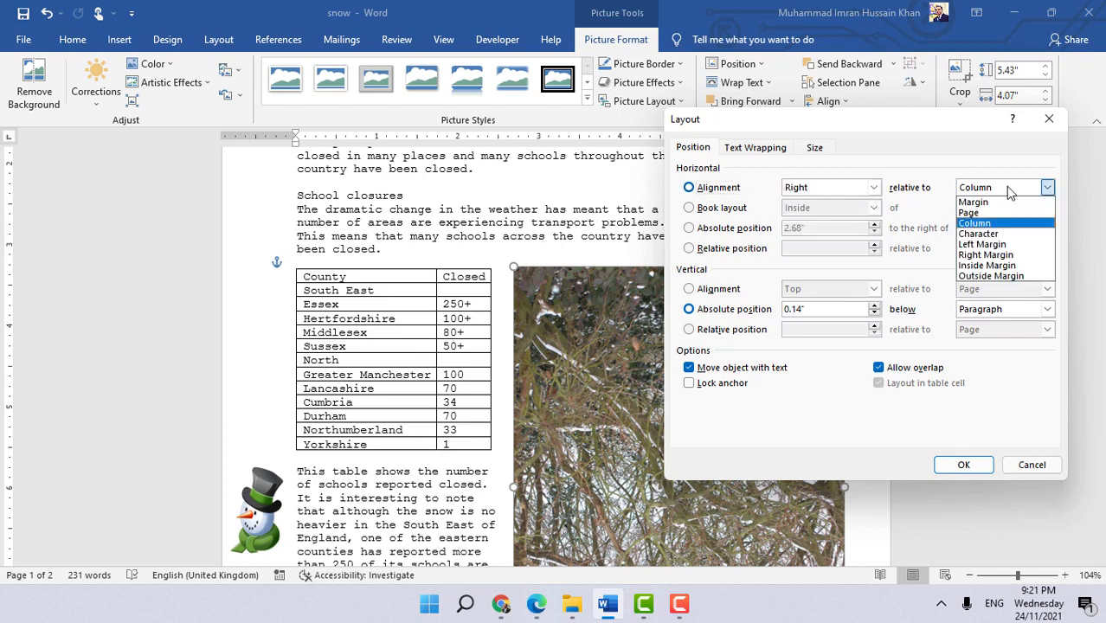
left_click(987, 254)
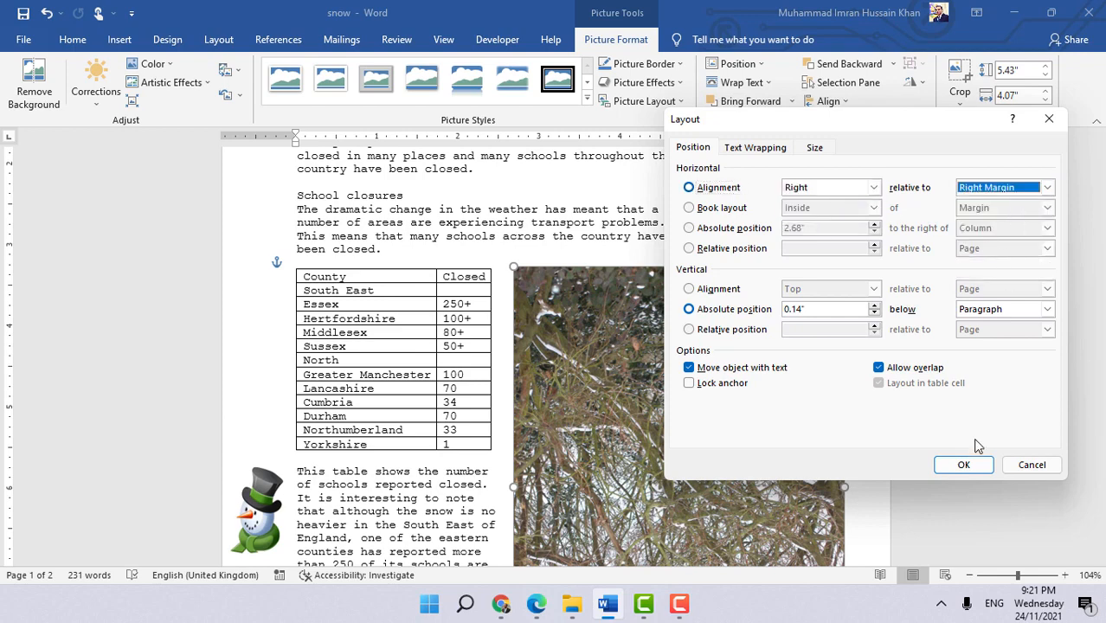
left_click(966, 464)
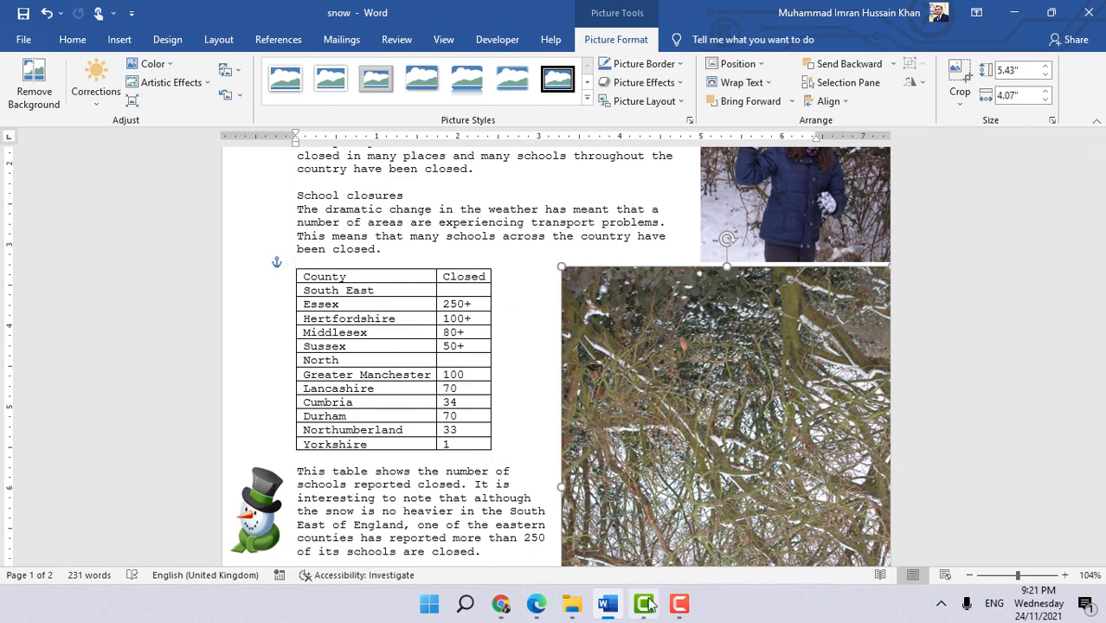
- Switch to the ICT book PDF and read the next task's instructions
left_click(536, 606)
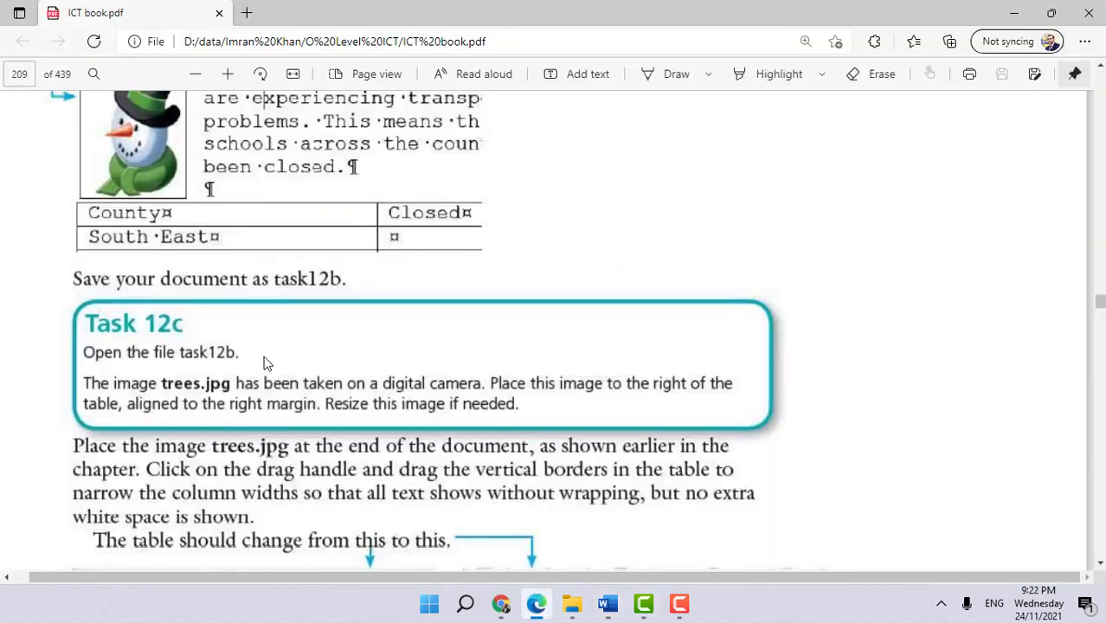
scroll(505, 365, "down", 15)
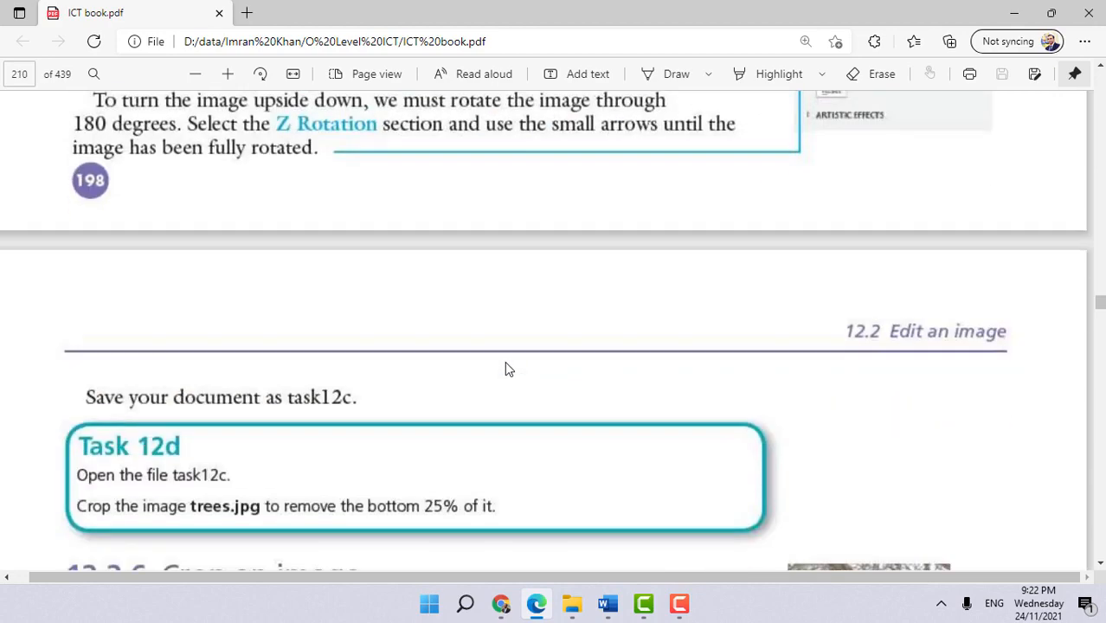
scroll(509, 369, "down", 1)
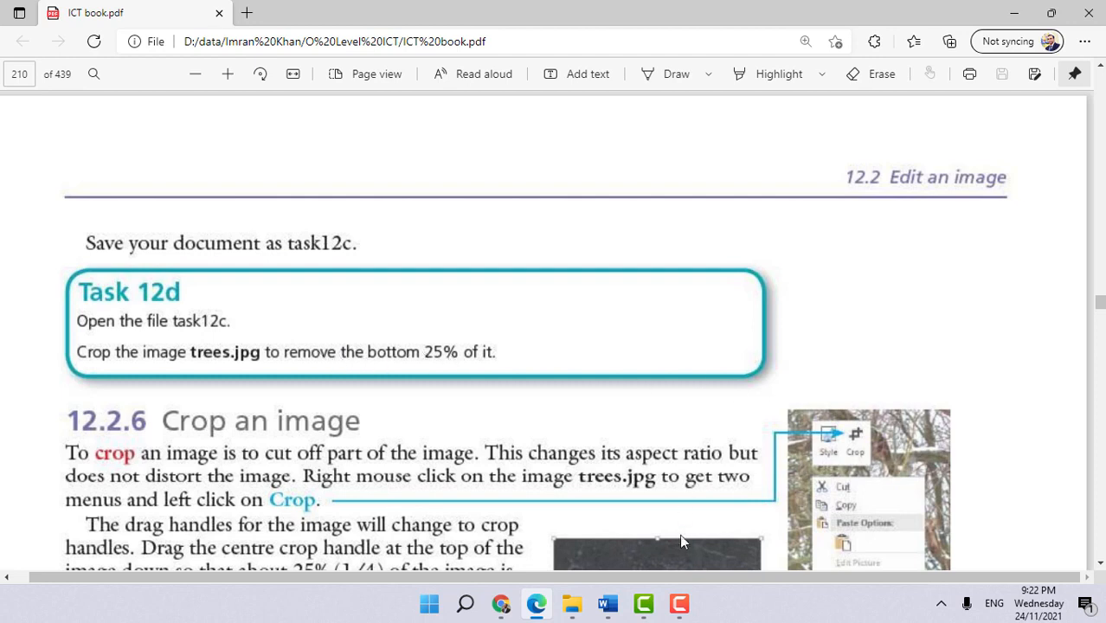
- Return to the snow document and set the trees image's width to 4 inches
left_click(608, 603)
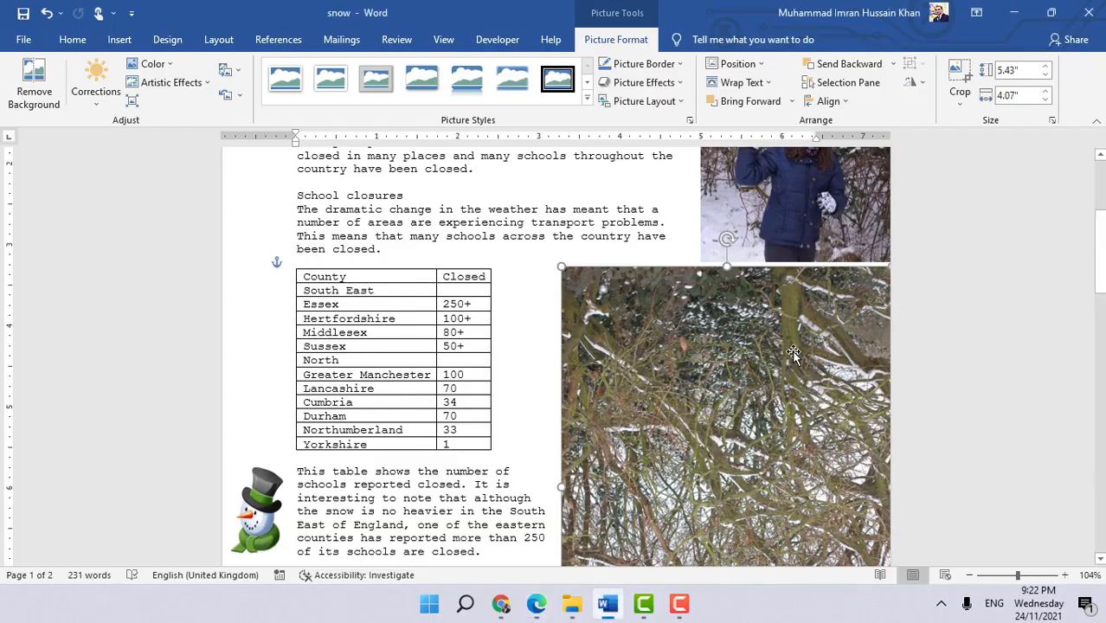
scroll(793, 353, "down", 3)
scroll(760, 339, "down", 1)
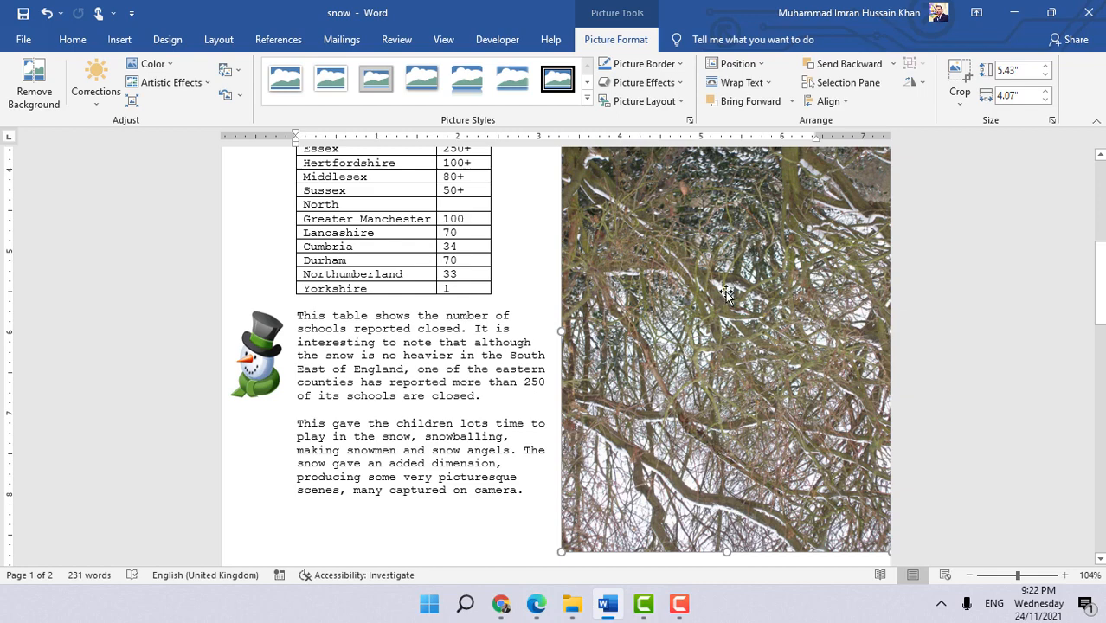
scroll(727, 293, "up", 3)
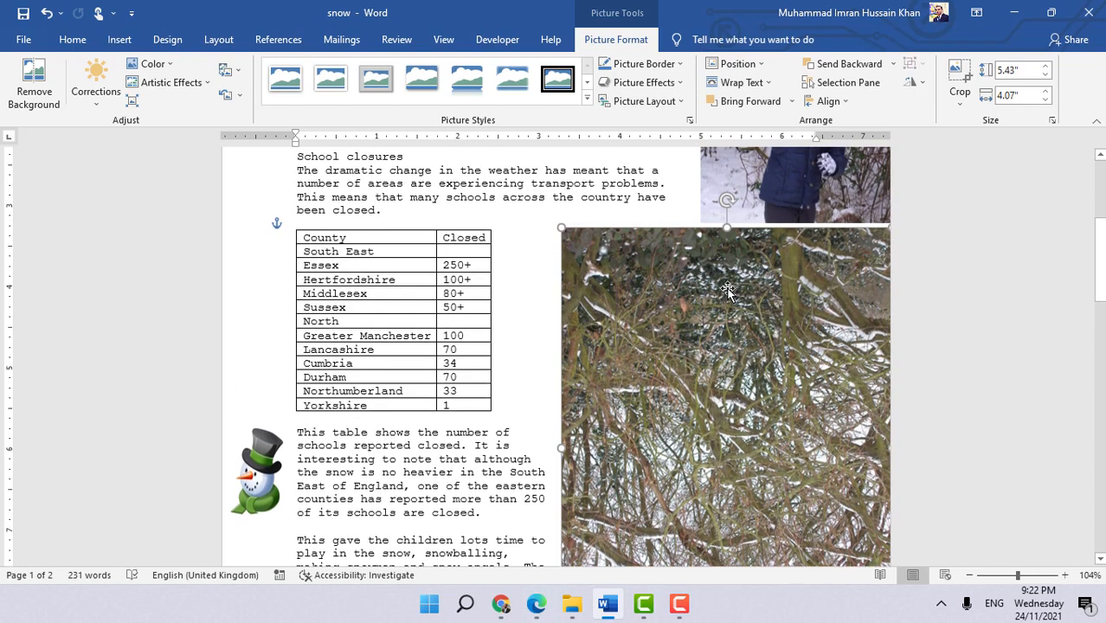
left_click(1024, 97)
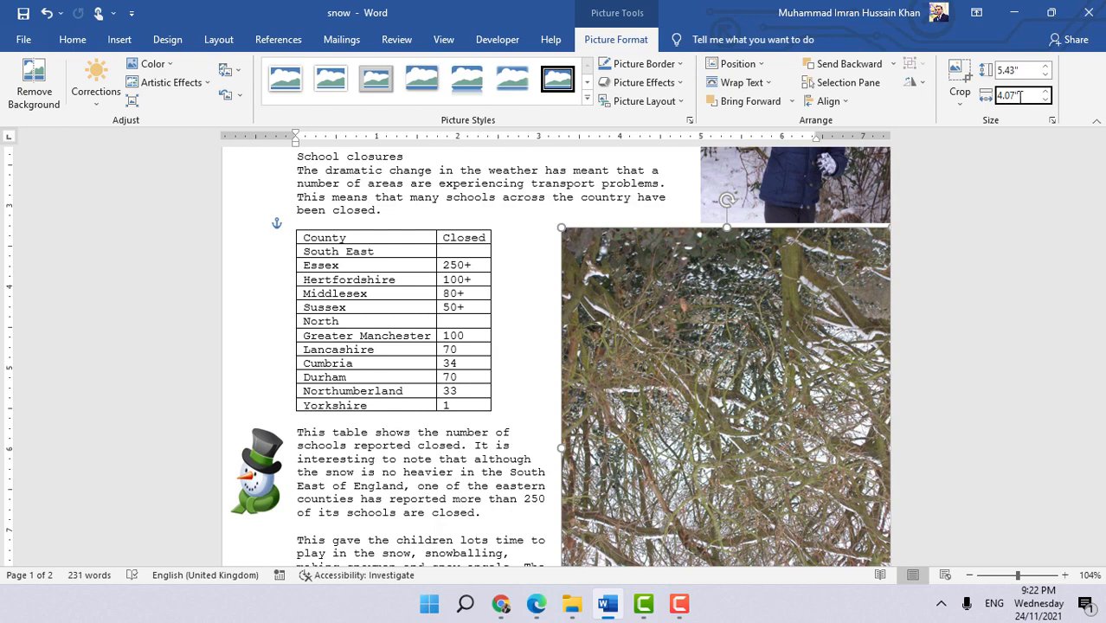
left_click_drag(1023, 97, 987, 96)
type("4")
key("Tab")
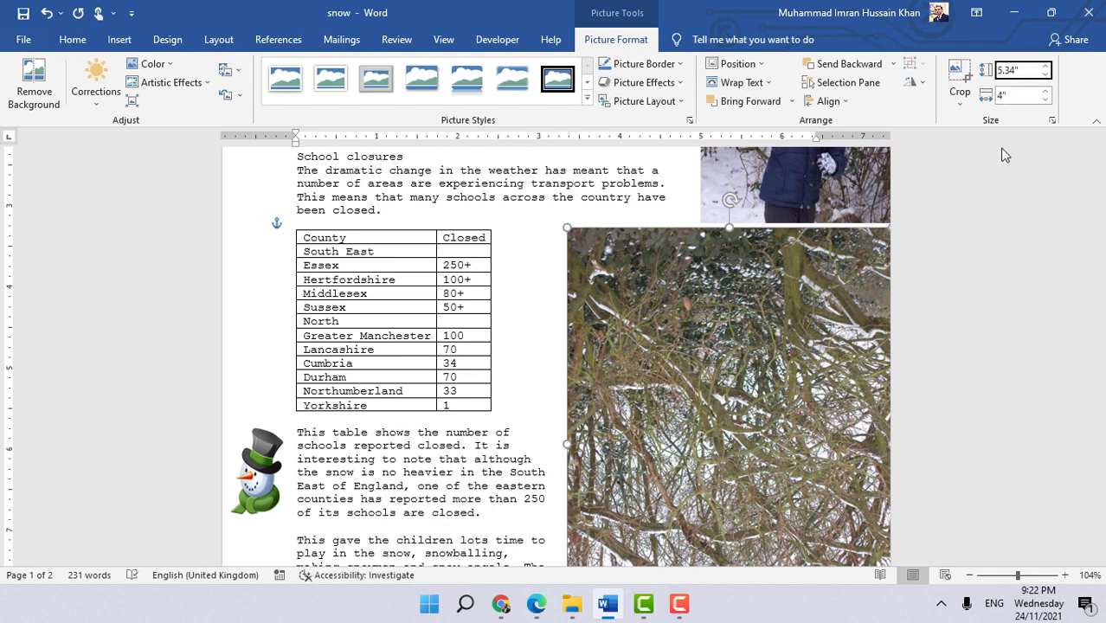
- Crop roughly a quarter off the bottom of the trees image, to a height of about 3.91 inches
left_click(757, 285)
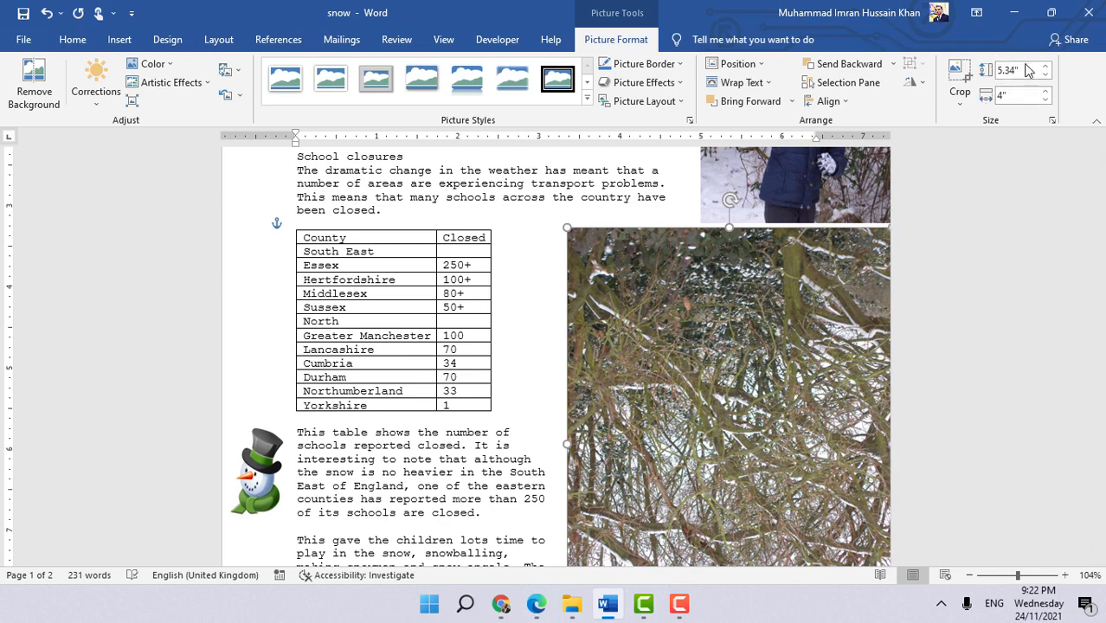
left_click_drag(1024, 70, 1004, 90)
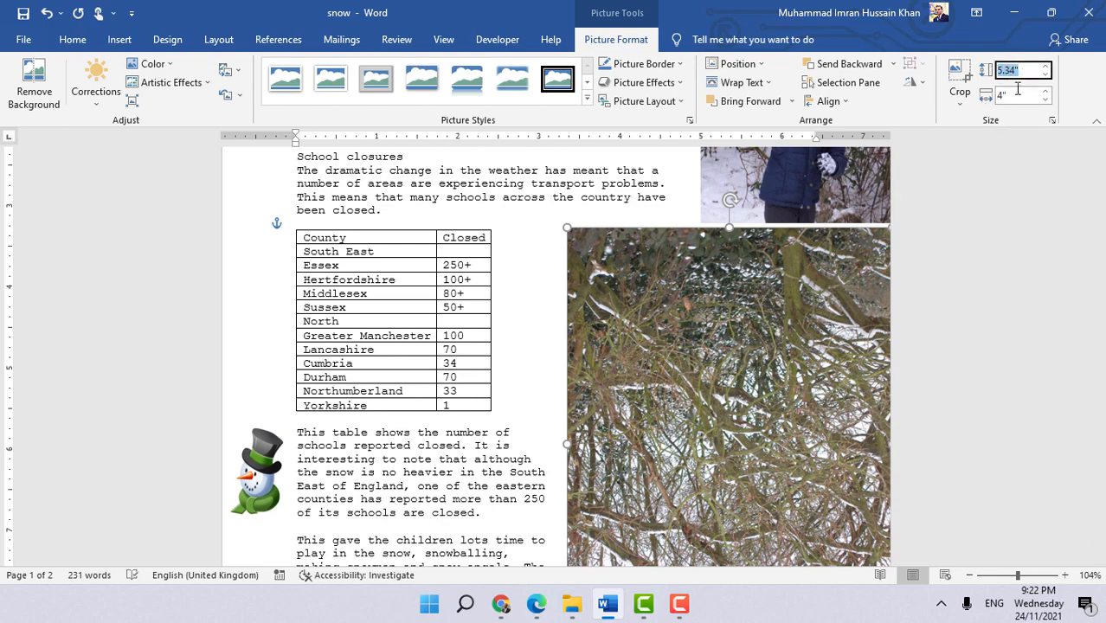
left_click(1016, 98)
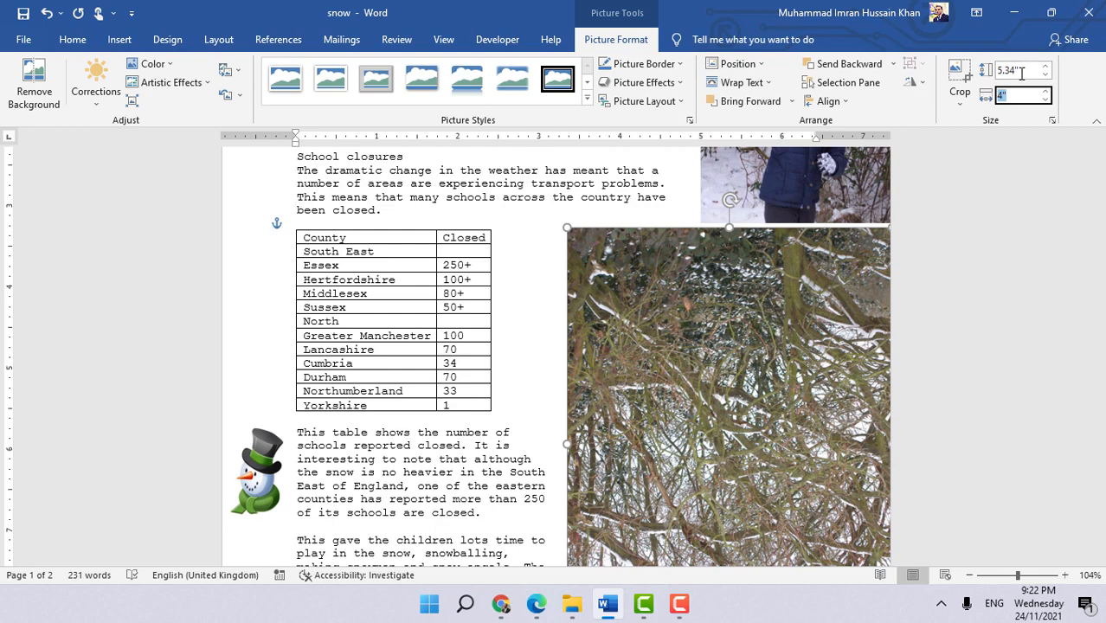
left_click(963, 98)
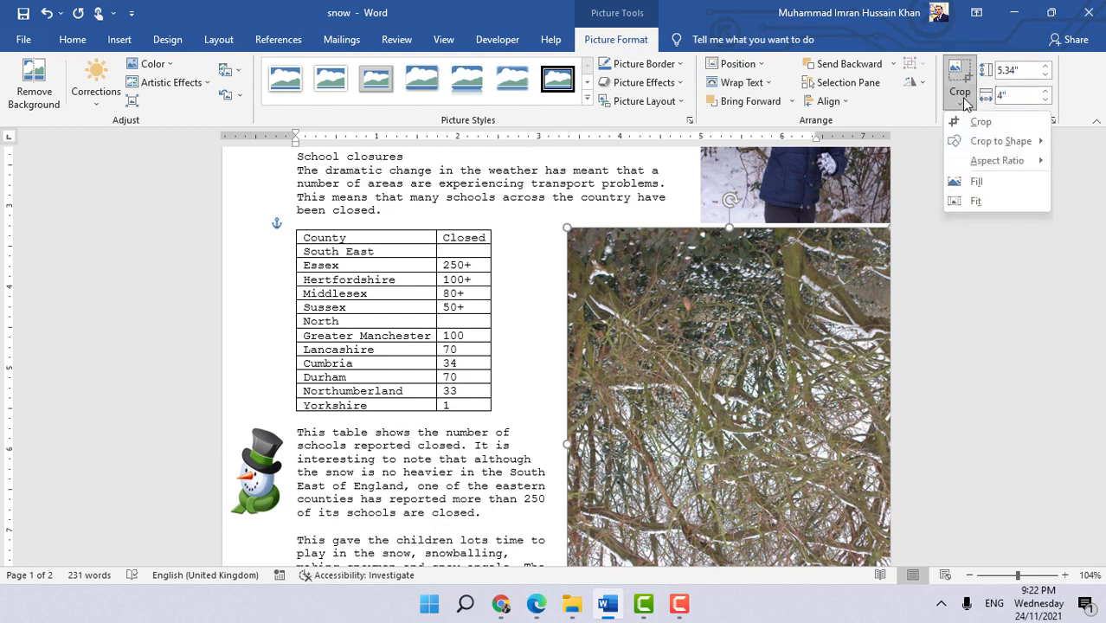
mouse_move(988, 163)
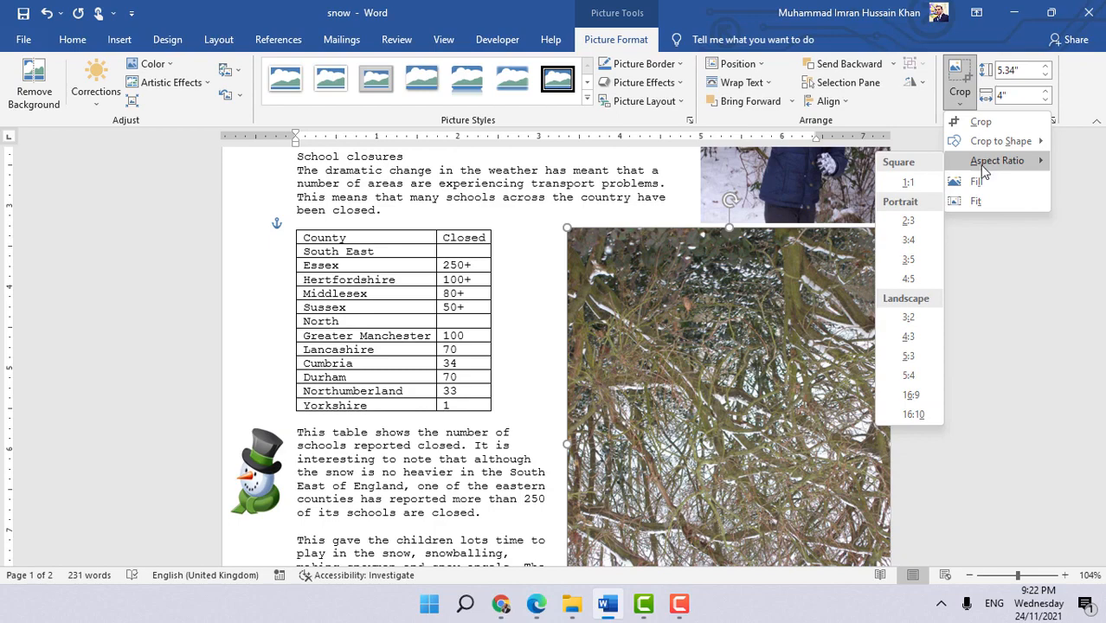
left_click(980, 122)
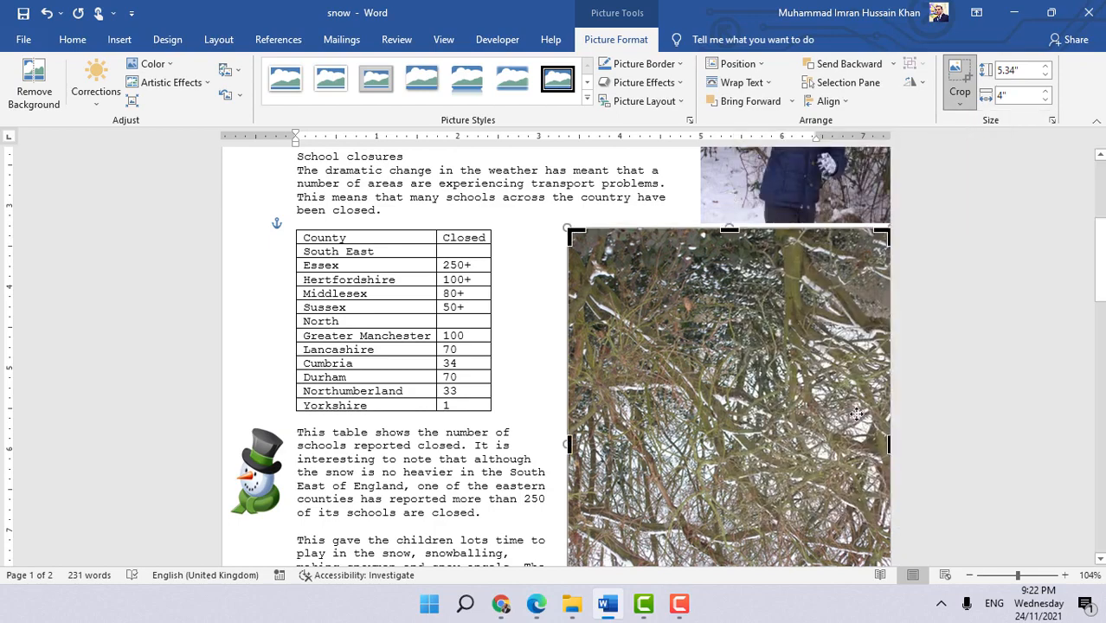
scroll(856, 415, "down", 3)
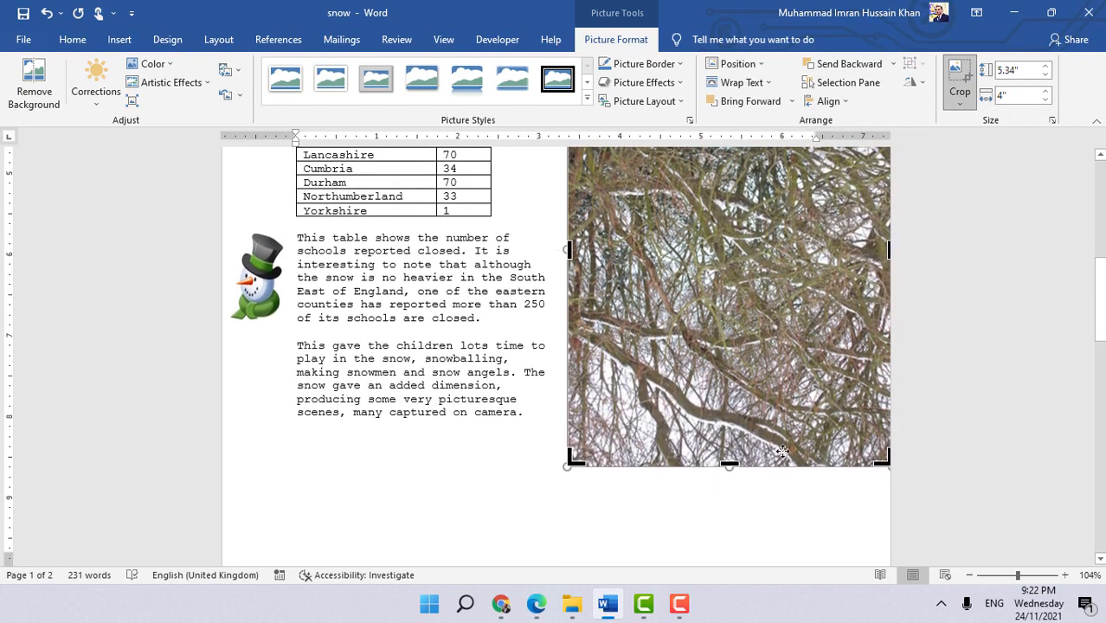
left_click_drag(730, 465, 732, 354)
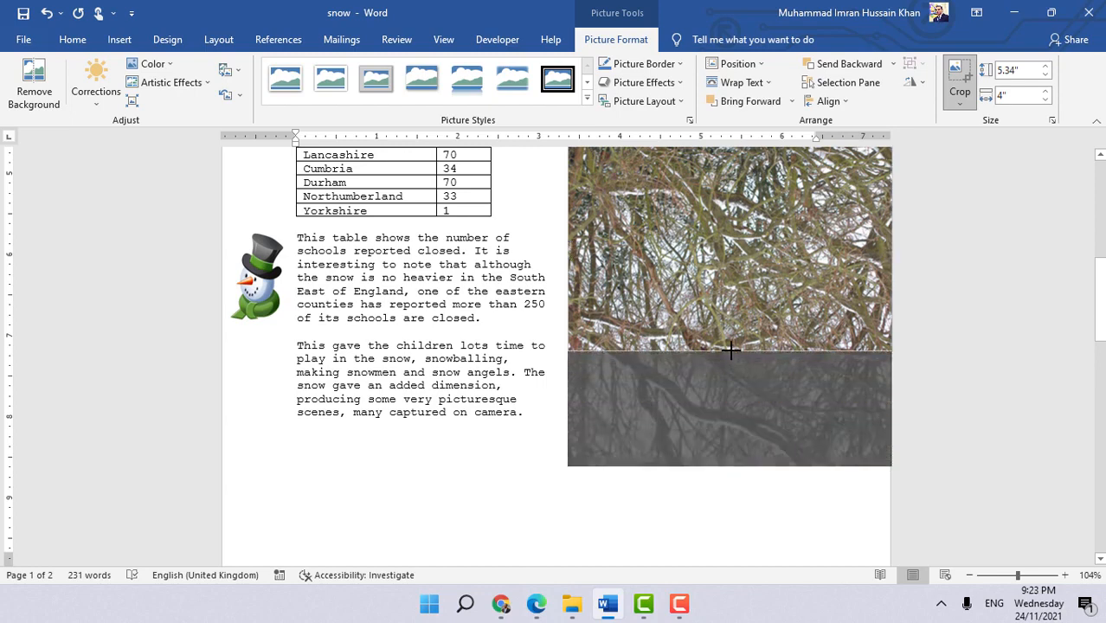
left_click_drag(730, 350, 729, 348)
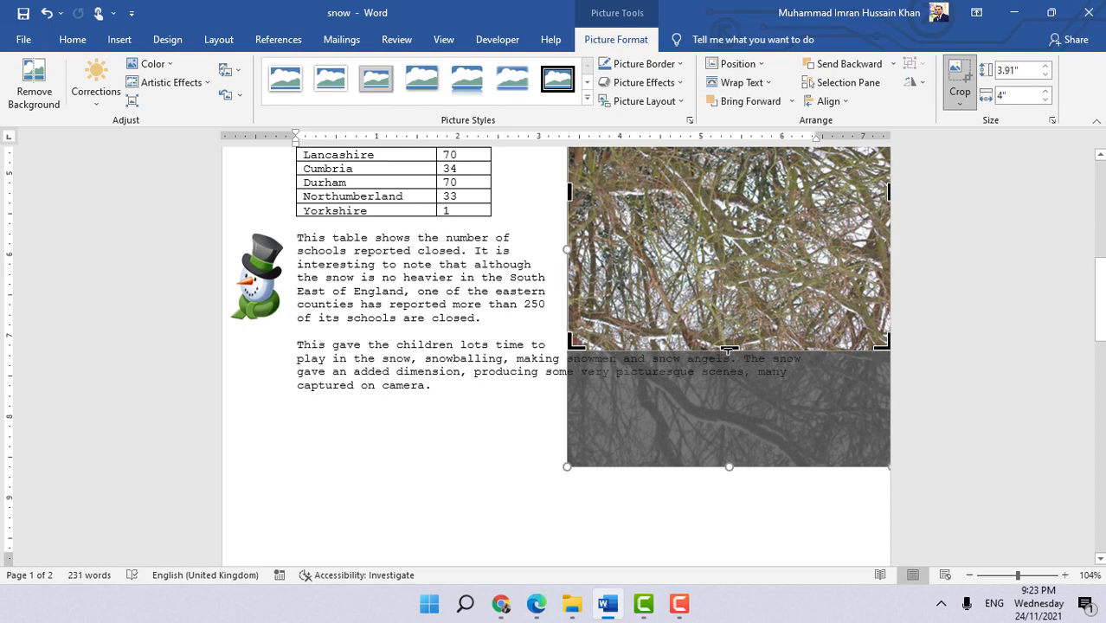
left_click_drag(730, 348, 730, 349)
left_click(957, 78)
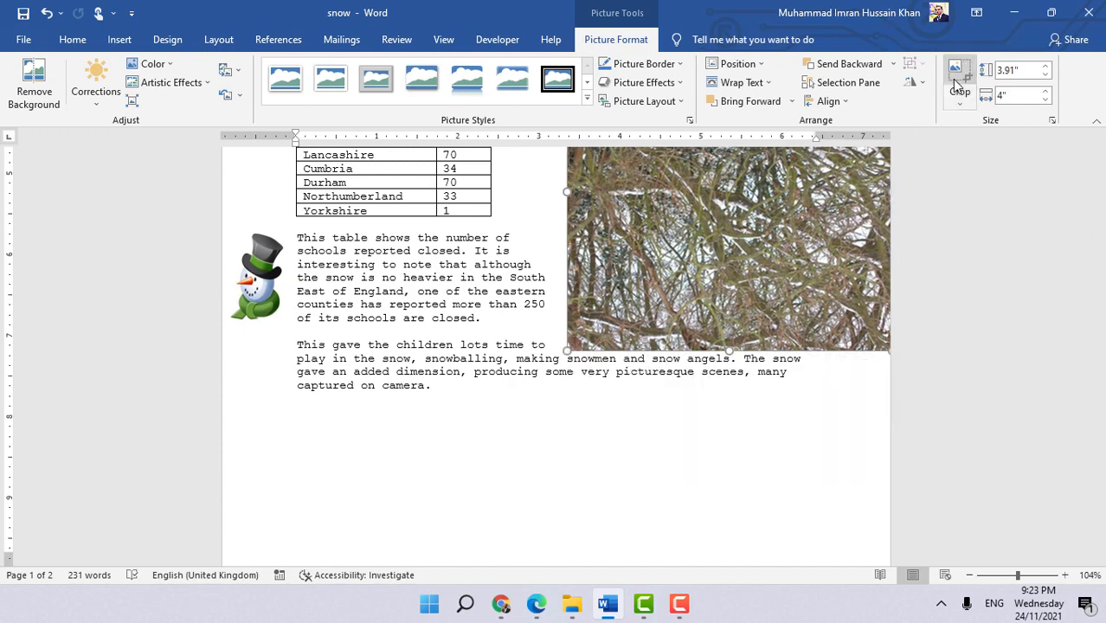
- Return to the ICT book PDF and read the following task's instructions
scroll(658, 417, "up", 1)
scroll(658, 417, "up", 4)
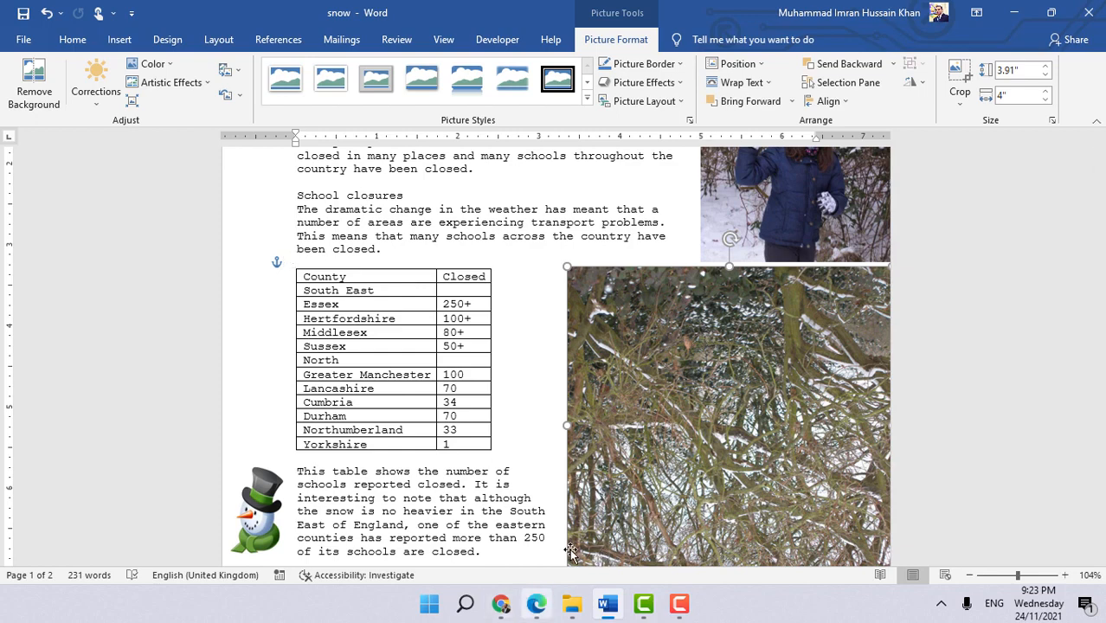
left_click(537, 604)
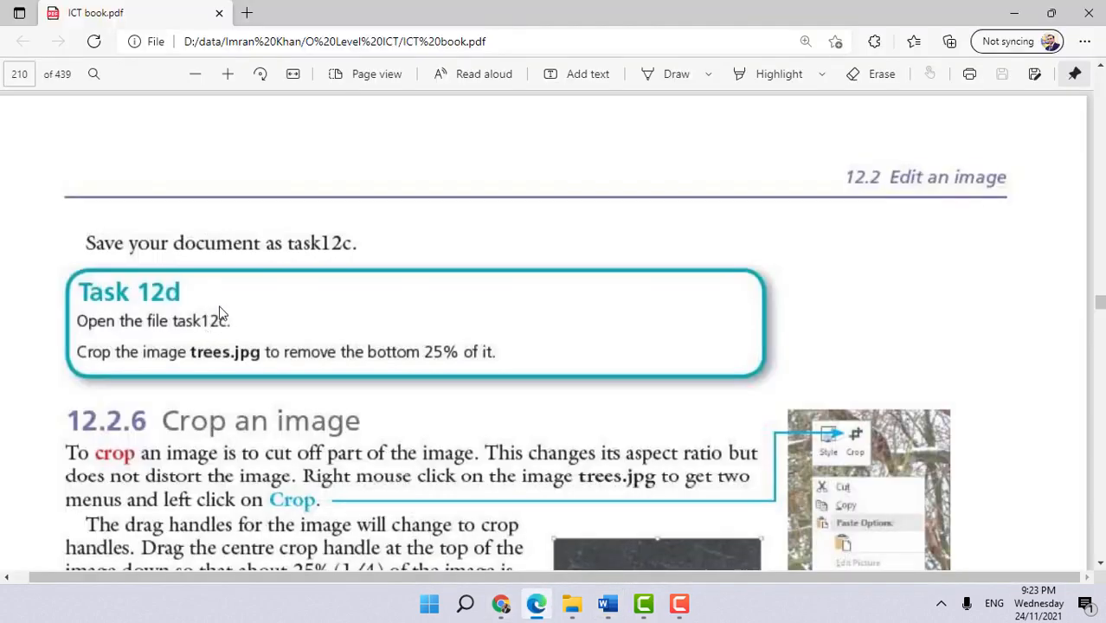
scroll(496, 353, "down", 8)
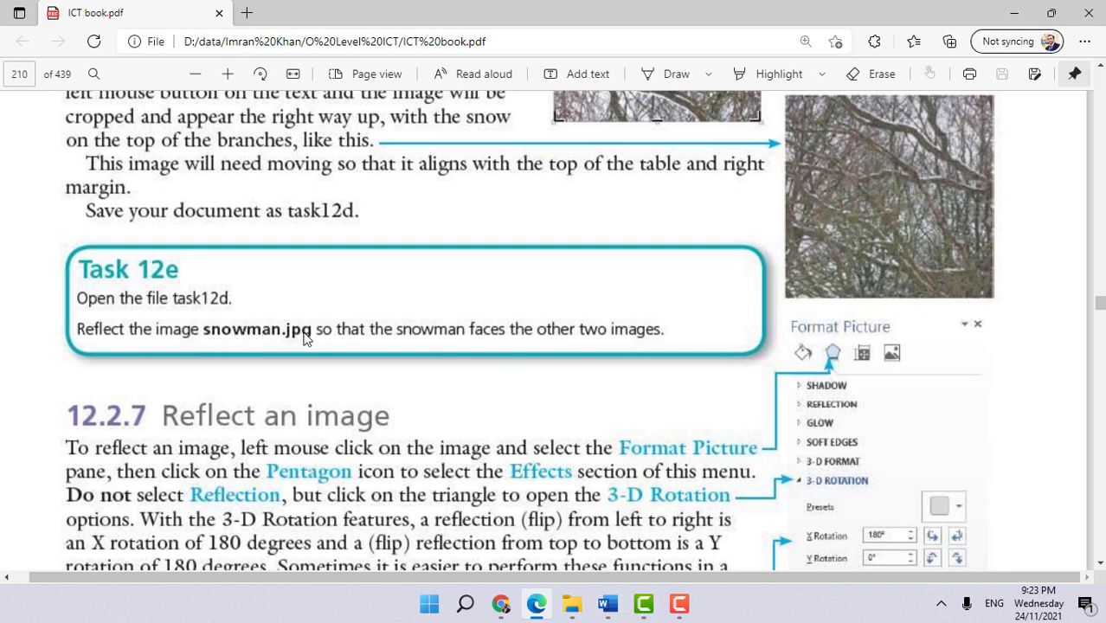
scroll(322, 338, "down", 3)
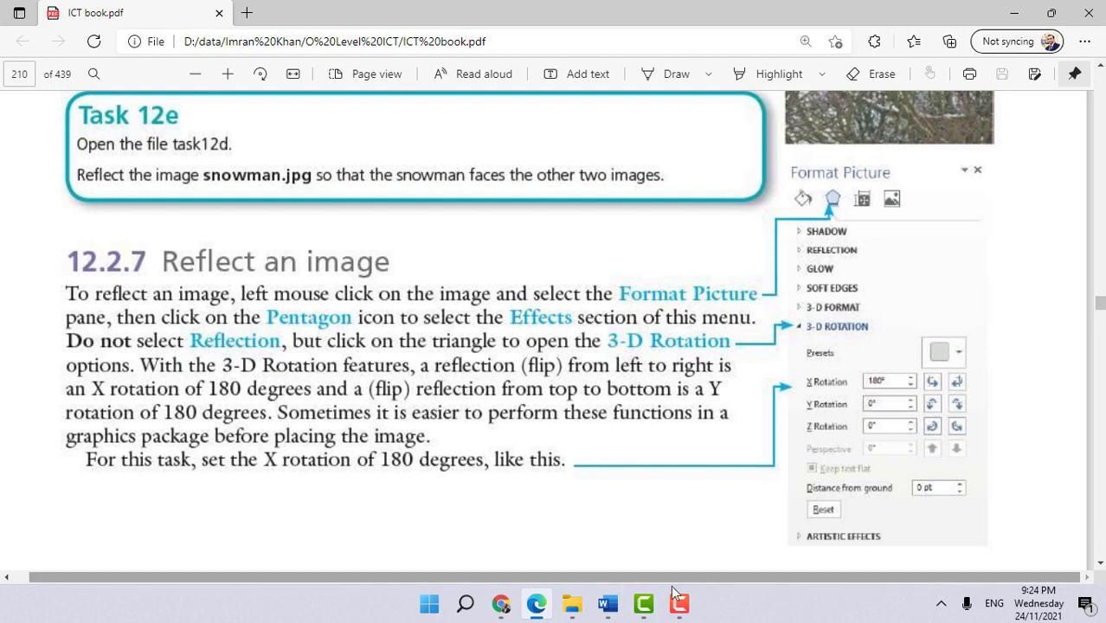
- Flip the snowman image horizontally so it faces the other pictures
left_click(608, 603)
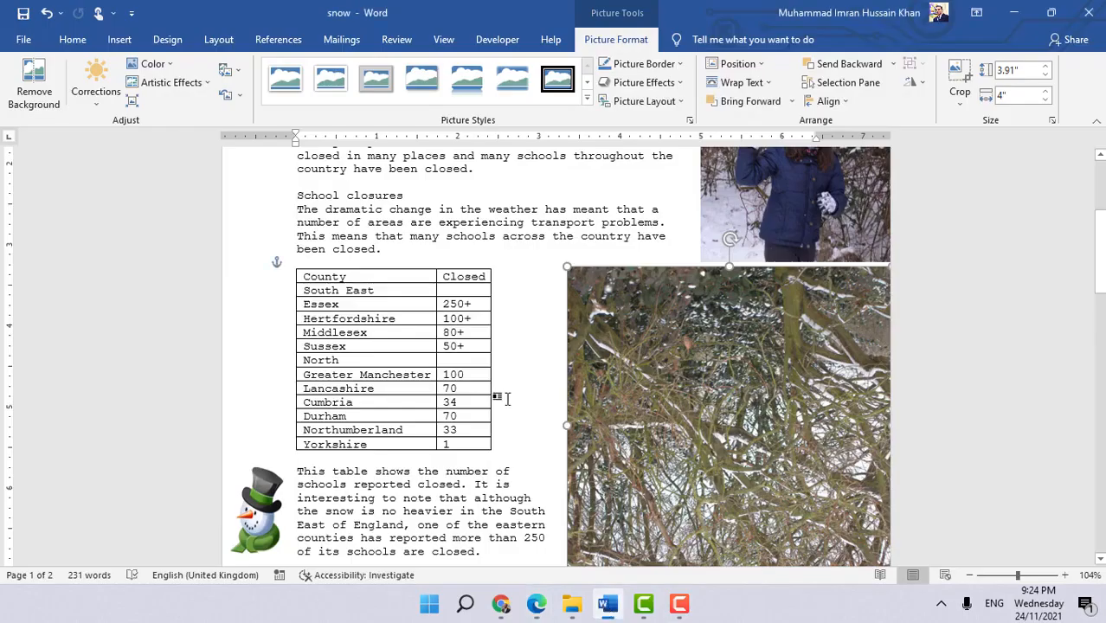
scroll(508, 399, "down", 3)
left_click(265, 364)
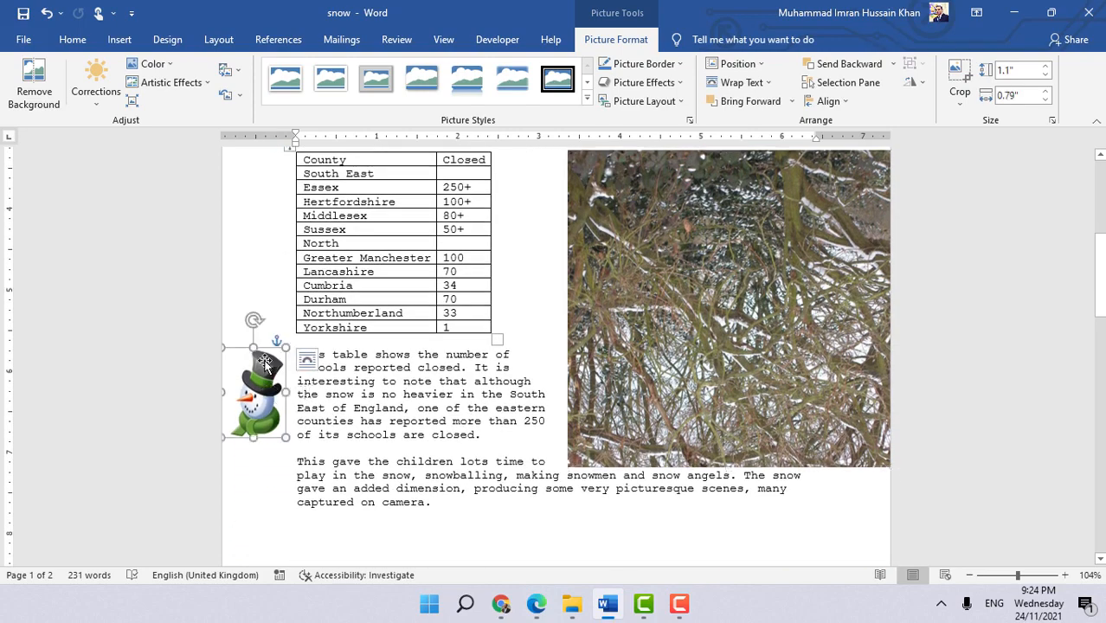
left_click_drag(254, 319, 233, 333)
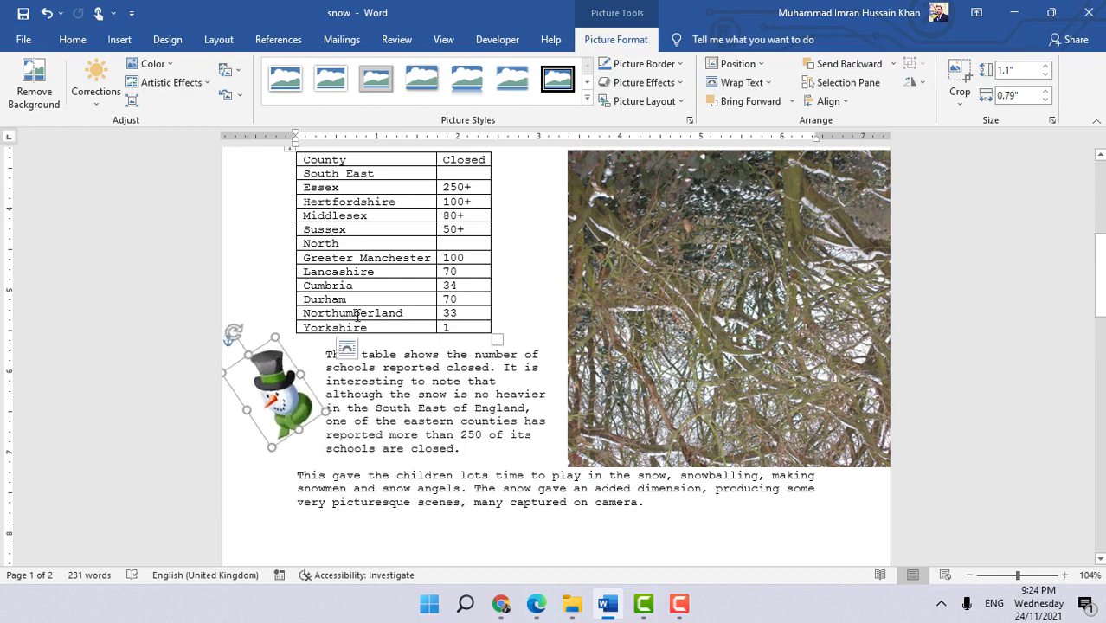
key("ctrl+z")
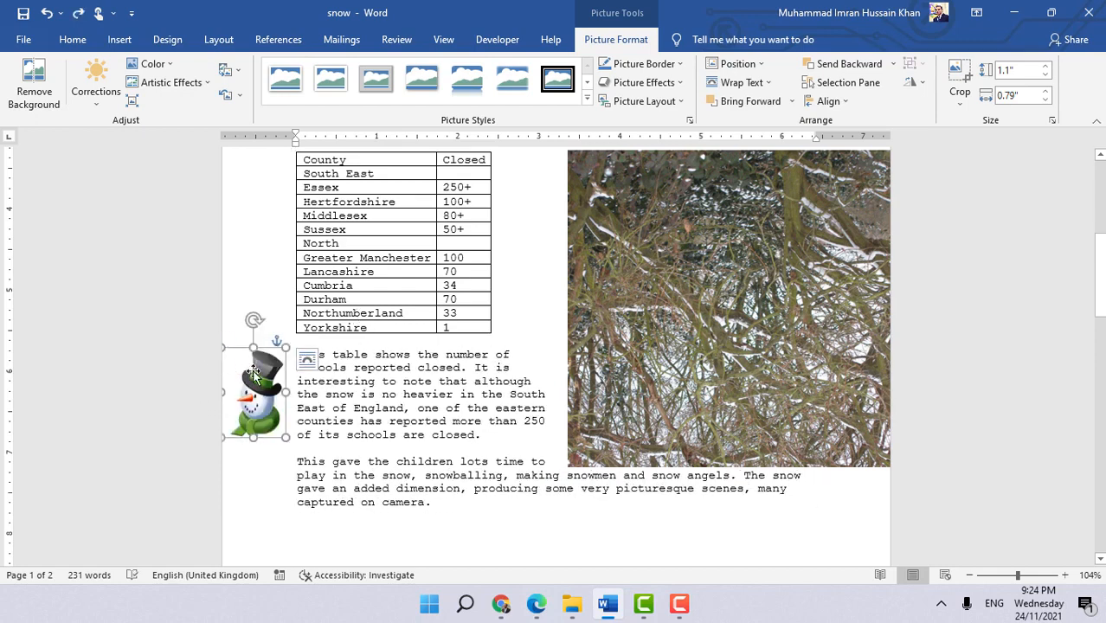
left_click(924, 84)
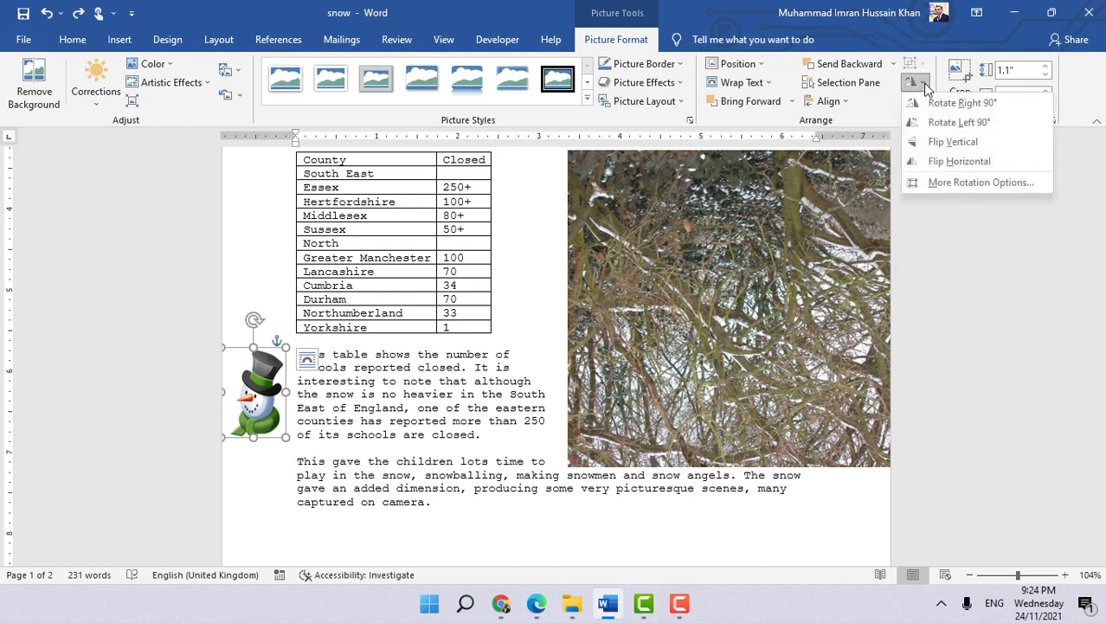
left_click(950, 163)
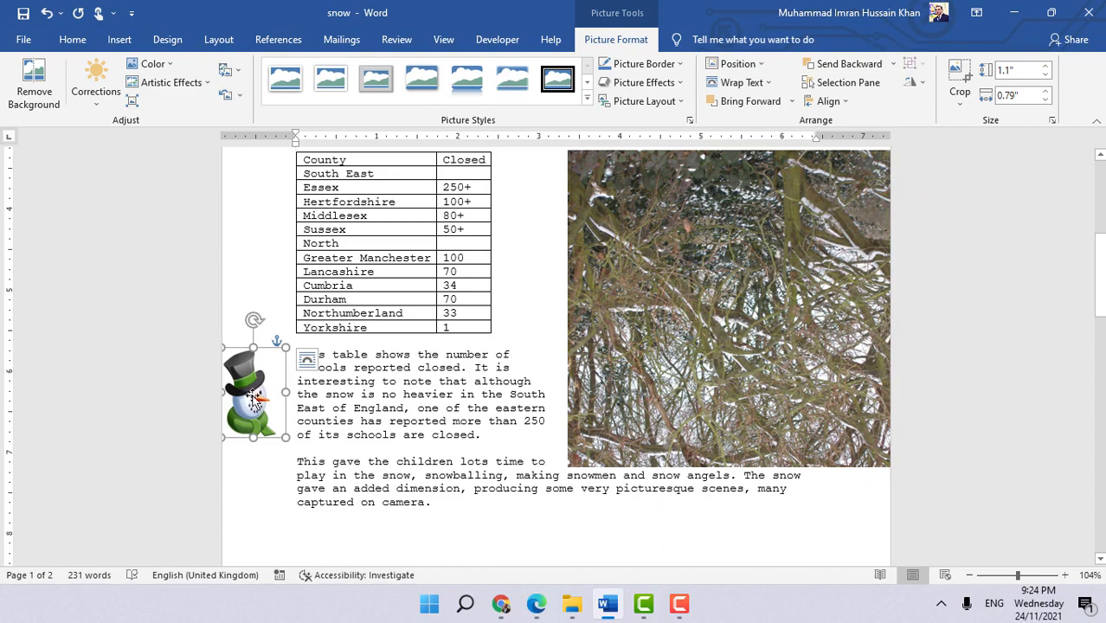
- Undo the snowman image's horizontal flip
scroll(773, 266, "up", 10)
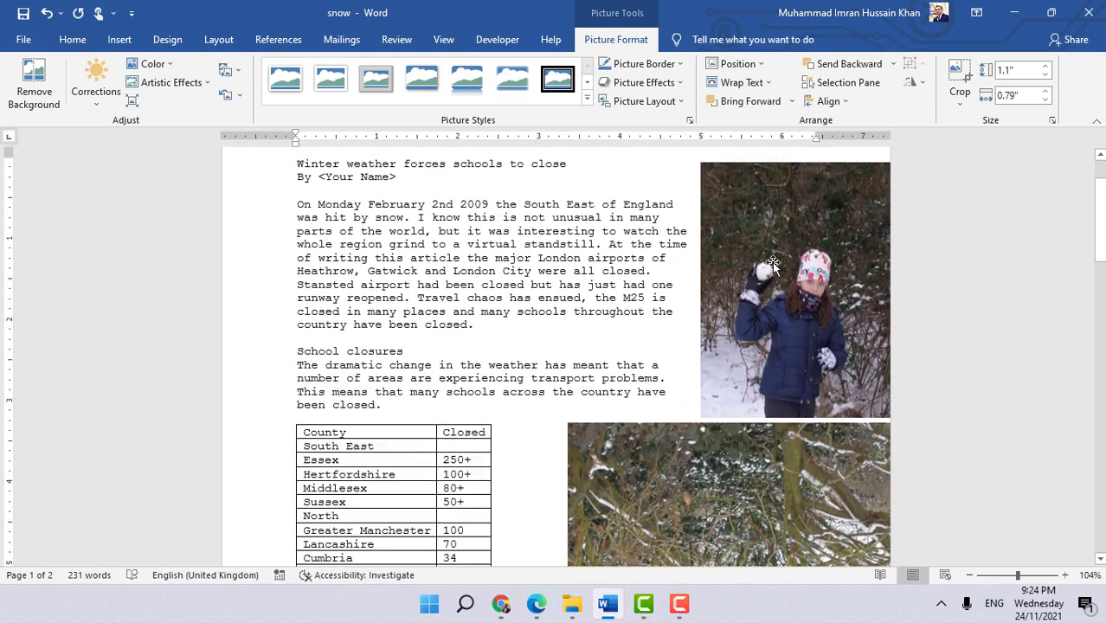
scroll(767, 414, "down", 1)
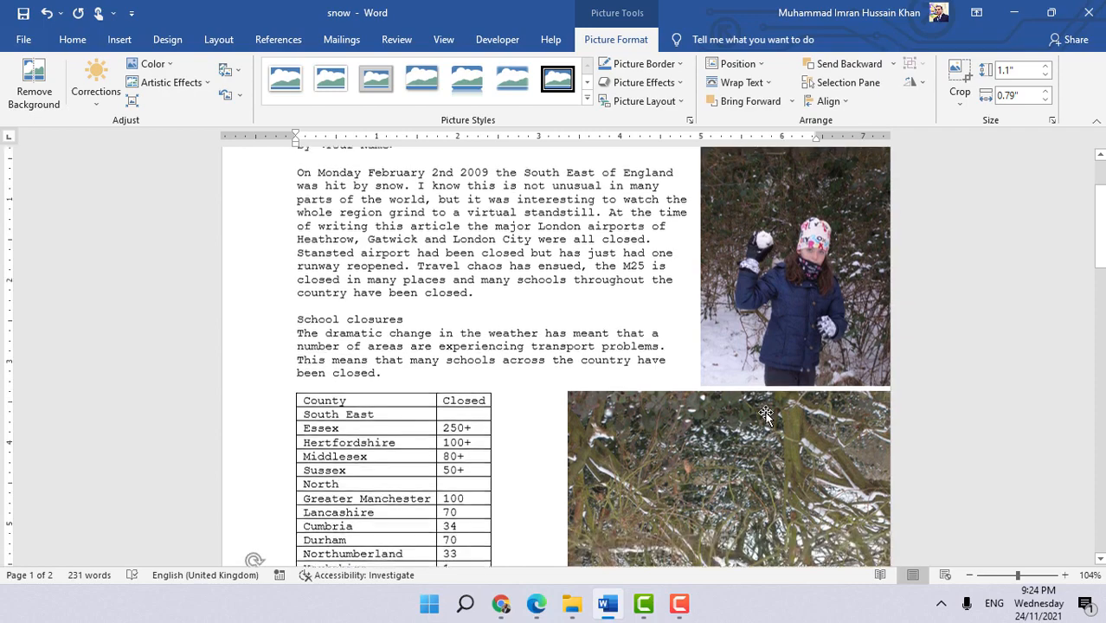
scroll(767, 414, "down", 5)
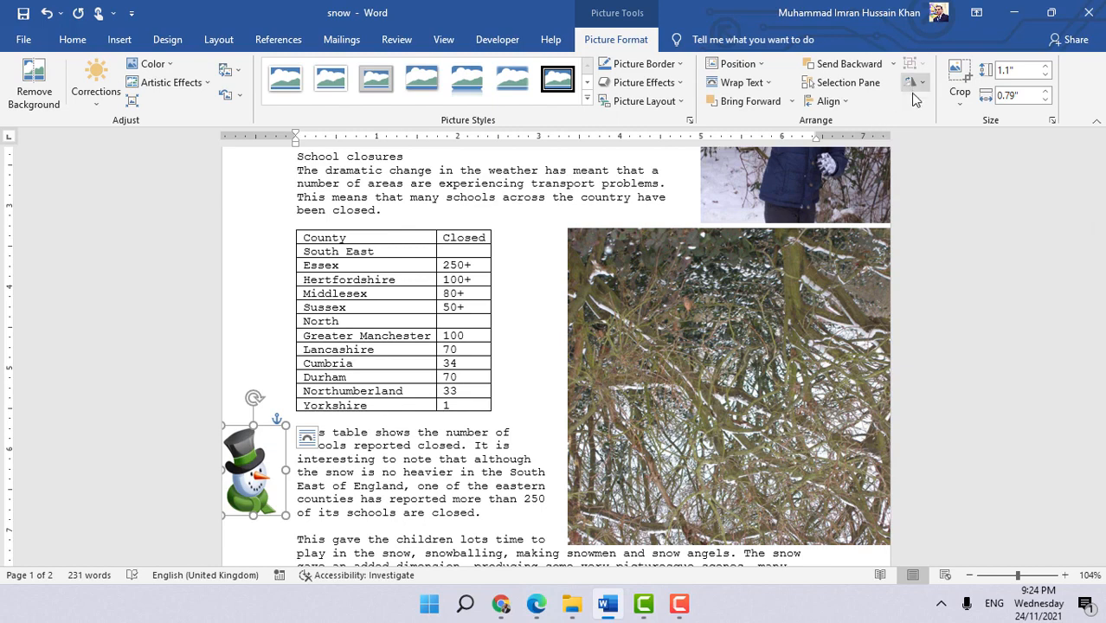
key("ctrl+z")
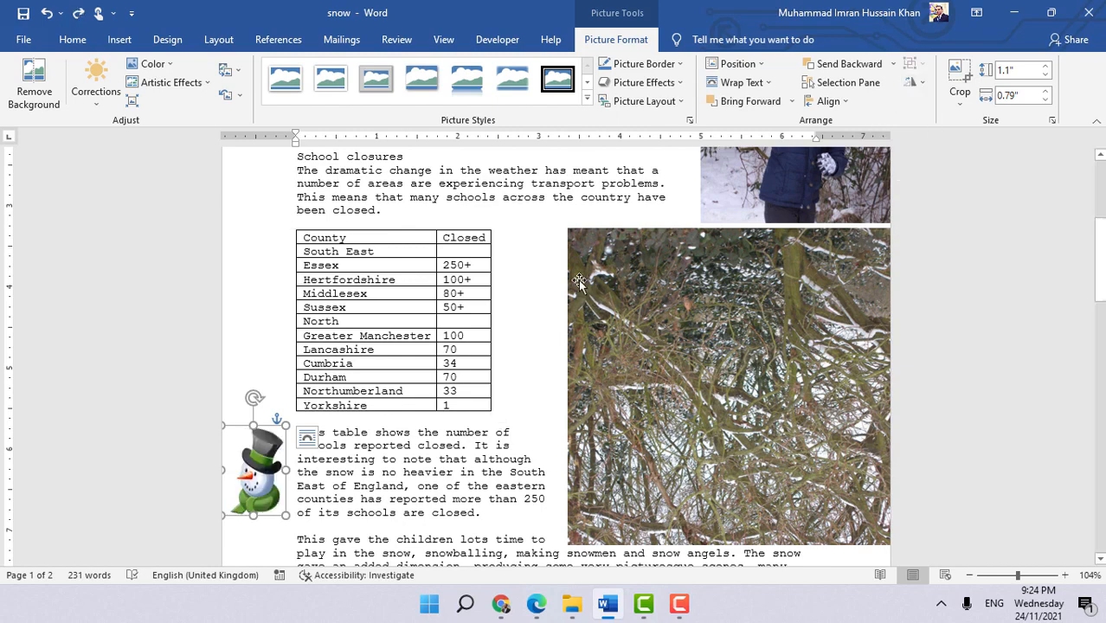
- Reflect the snowman image by setting its 3-D X rotation to 180° in the Format Picture effects, then close the pane
scroll(576, 292, "down", 1)
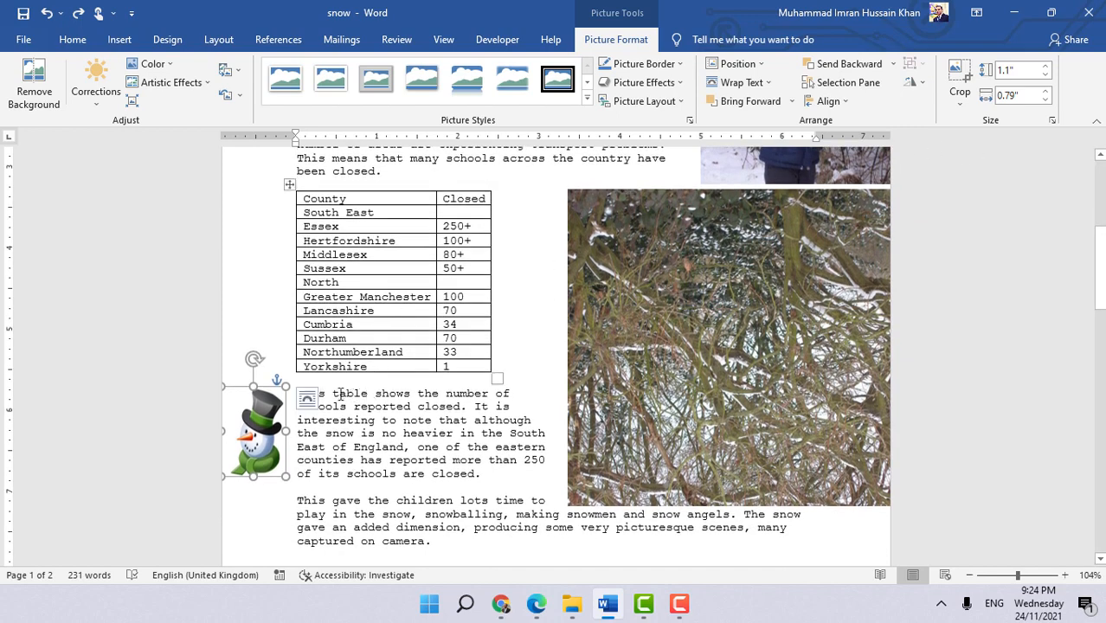
right_click(236, 408)
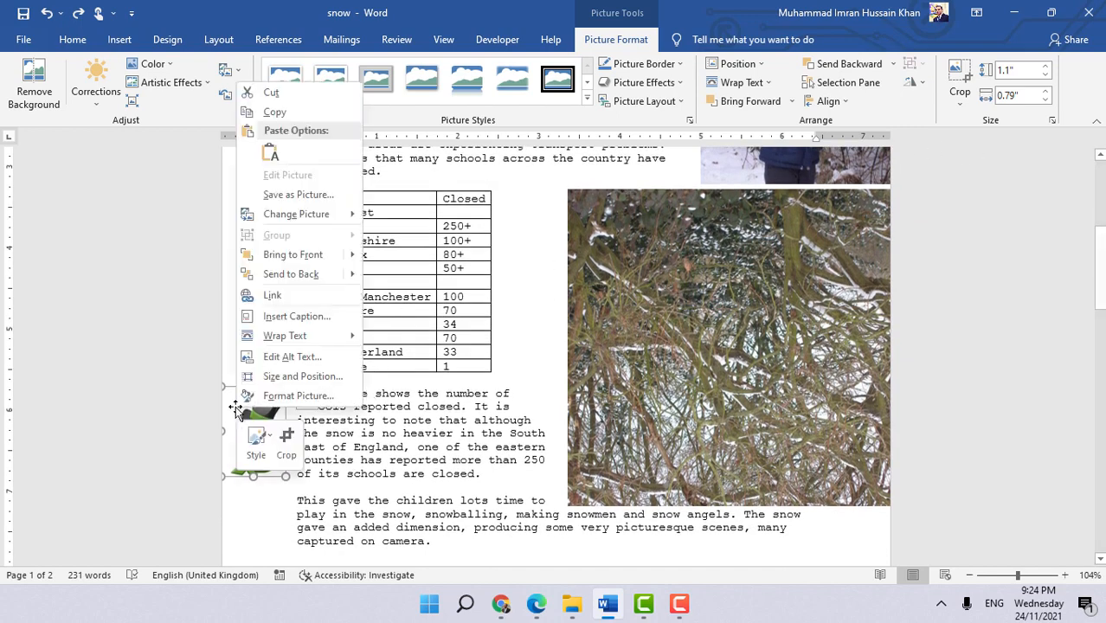
left_click(291, 396)
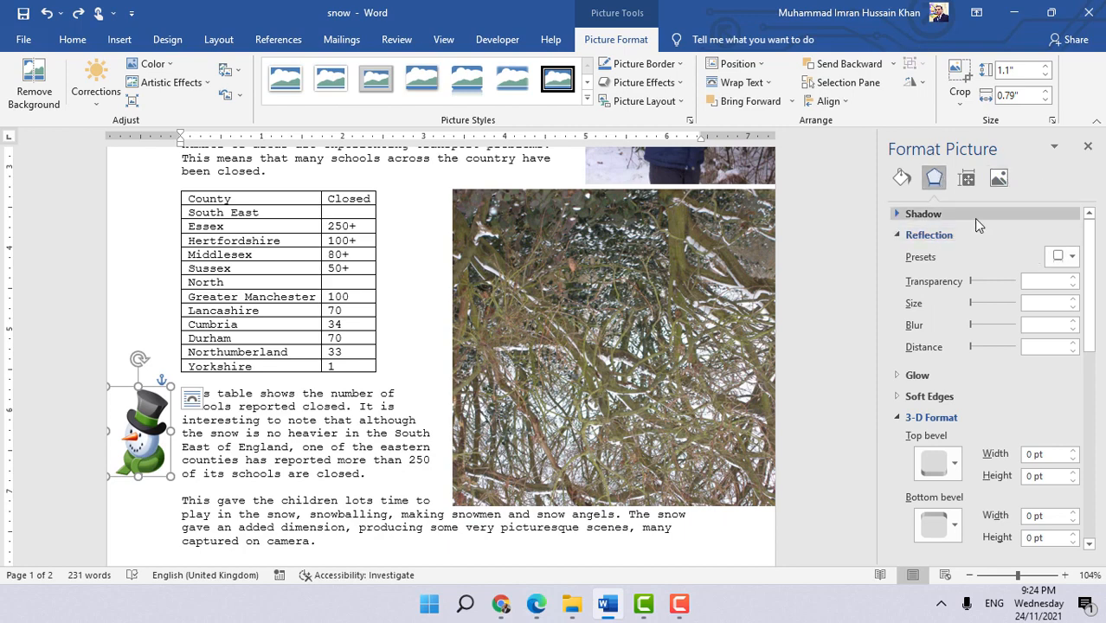
left_click(901, 417)
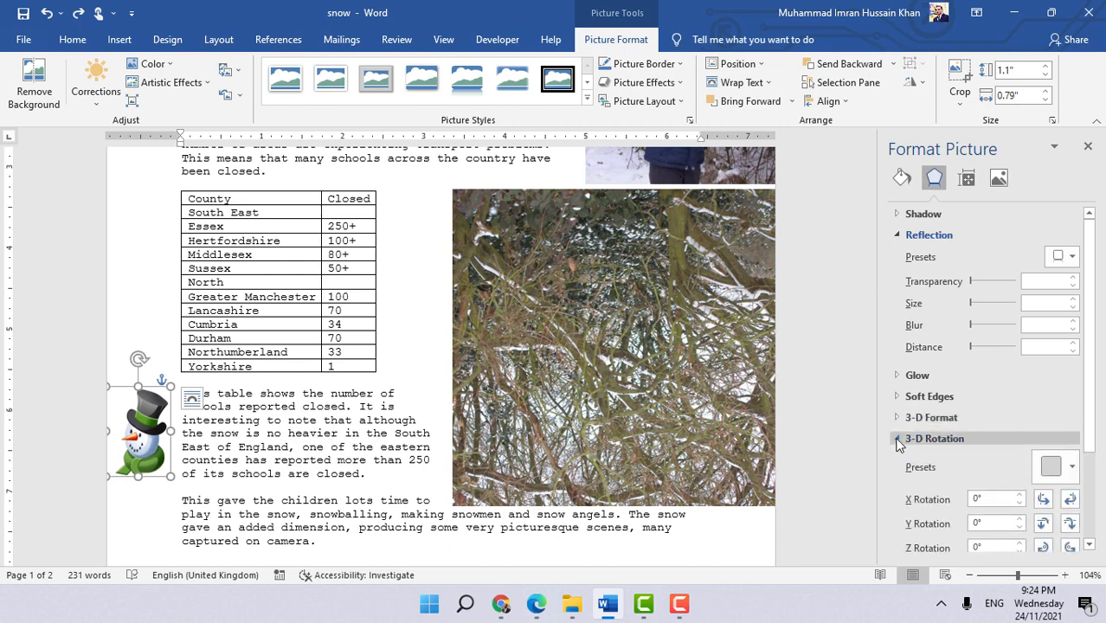
scroll(900, 439, "down", 3)
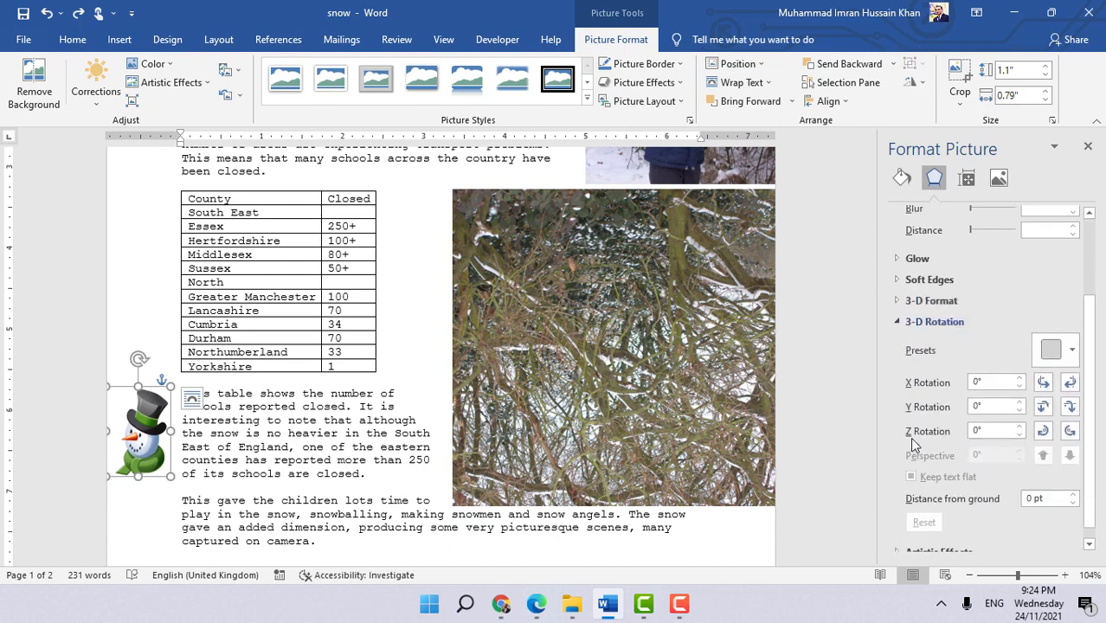
left_click(976, 385)
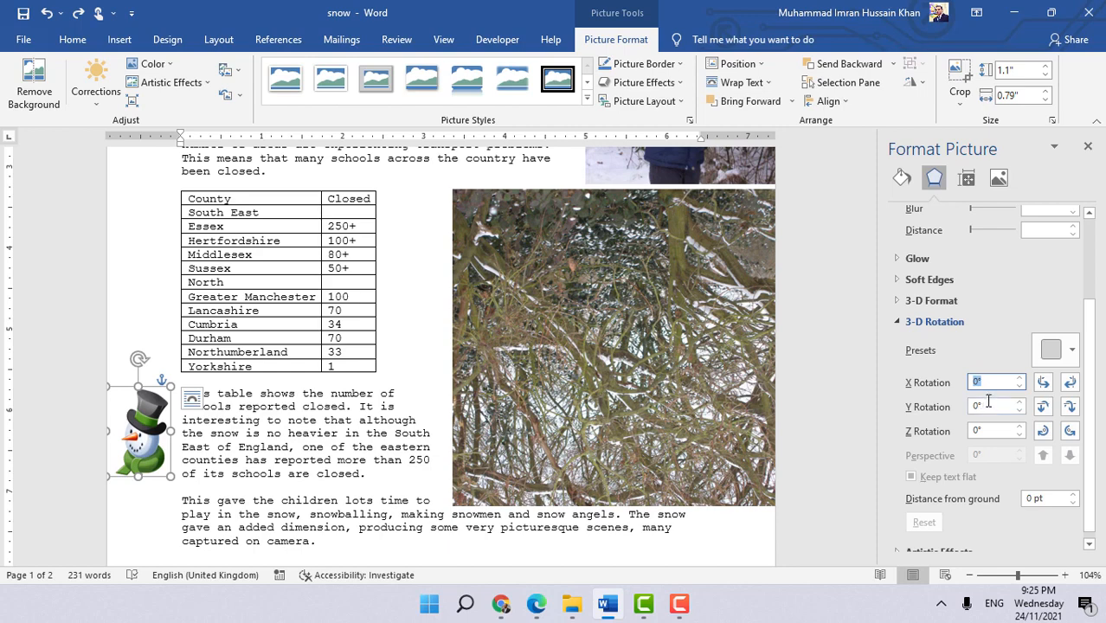
type("180")
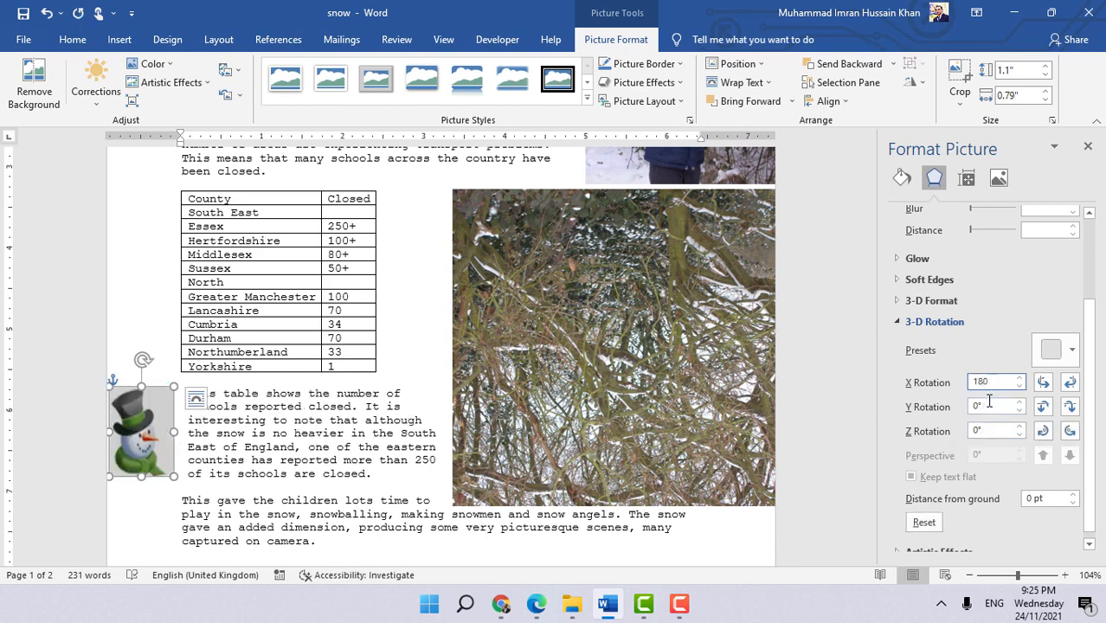
left_click(992, 407)
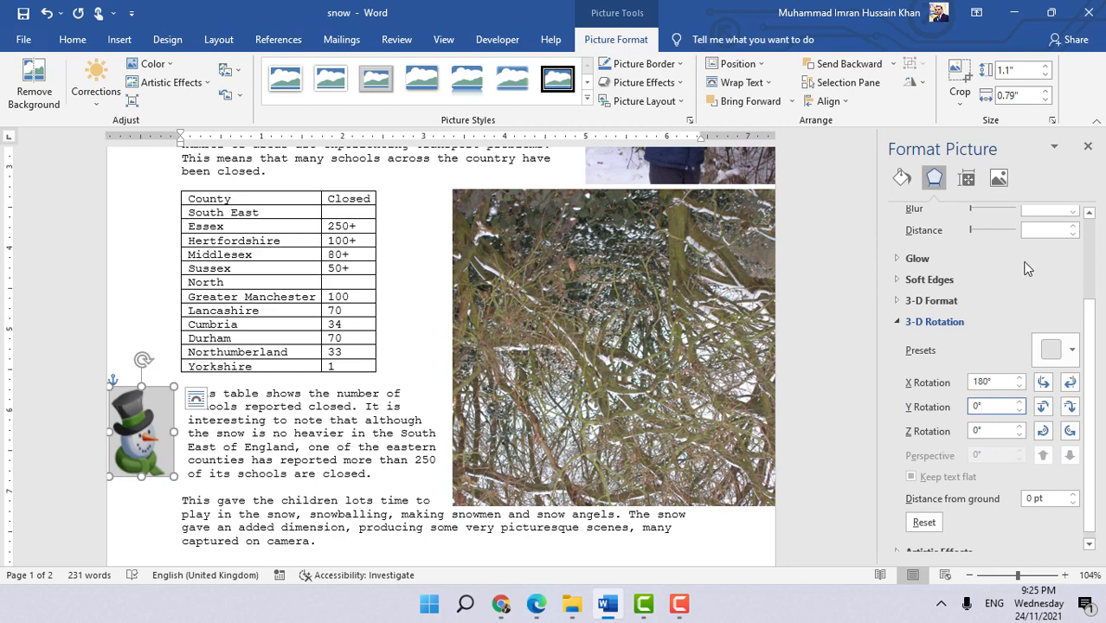
scroll(1028, 268, "down", 1)
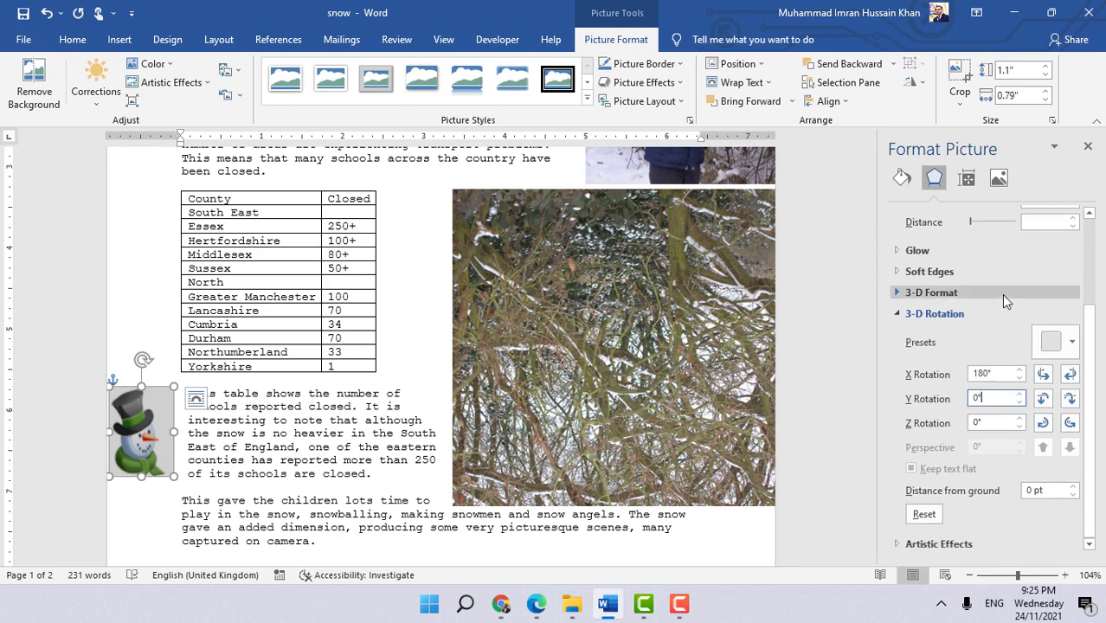
left_click(1090, 148)
- Deselect the picture and inspect the reflected snowman beside the table paragraph
left_click(488, 473)
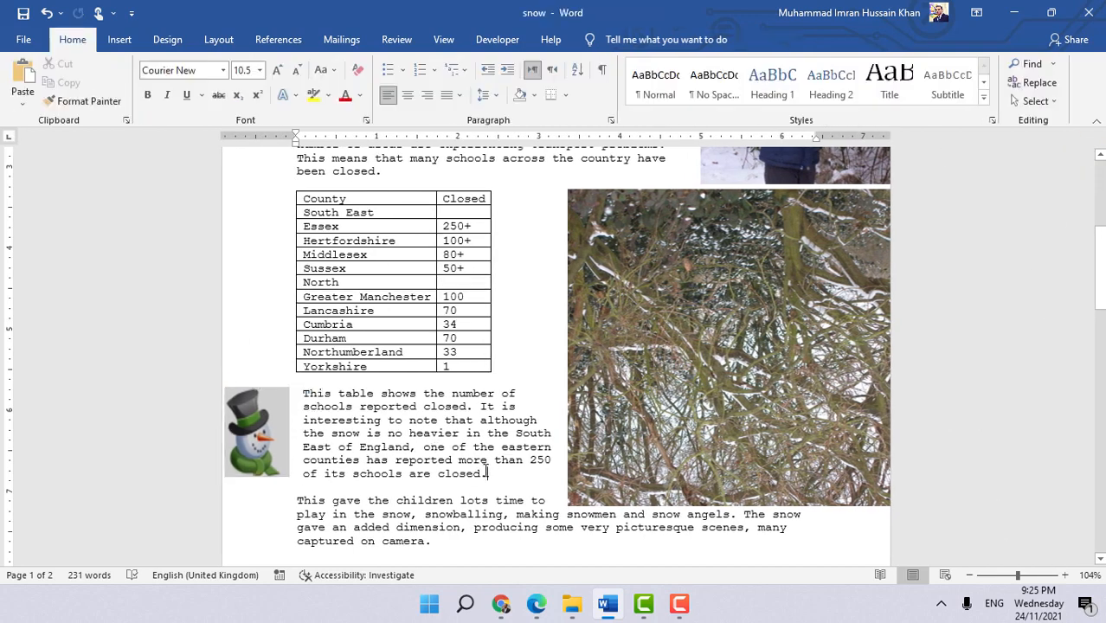
scroll(430, 357, "down", 3)
scroll(311, 332, "up", 2)
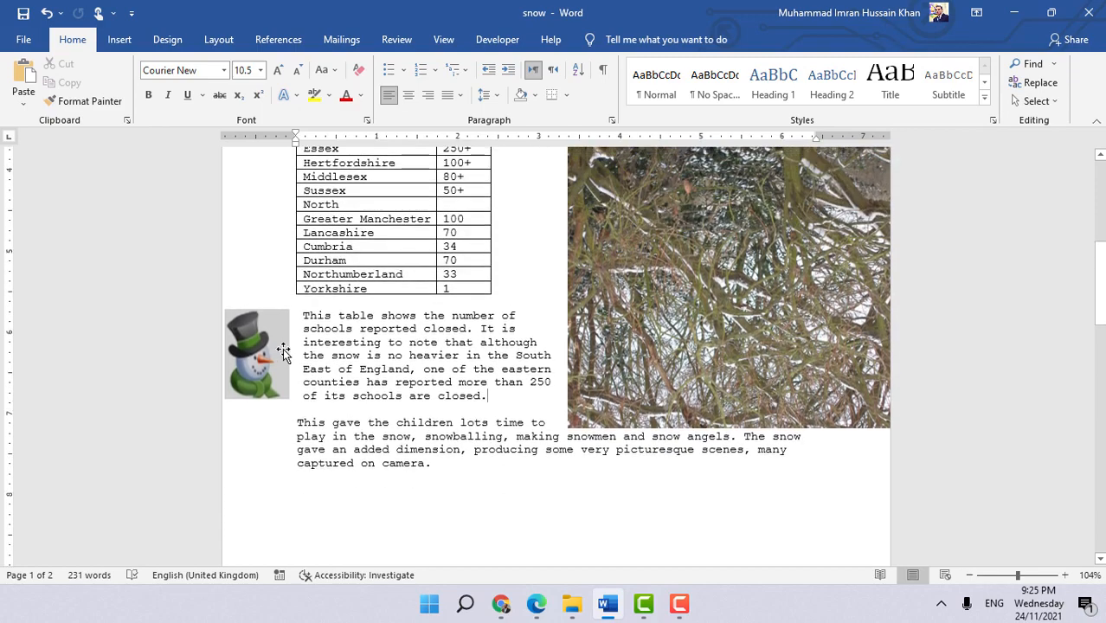
left_click(274, 351)
scroll(511, 414, "up", 2)
scroll(510, 414, "up", 4)
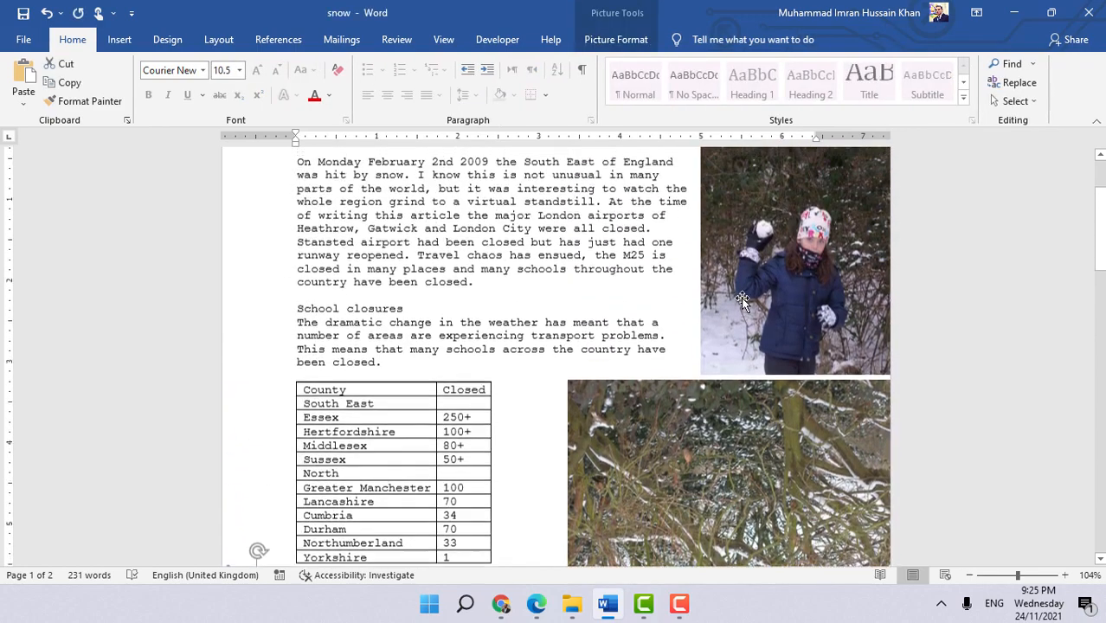
scroll(806, 337, "down", 4)
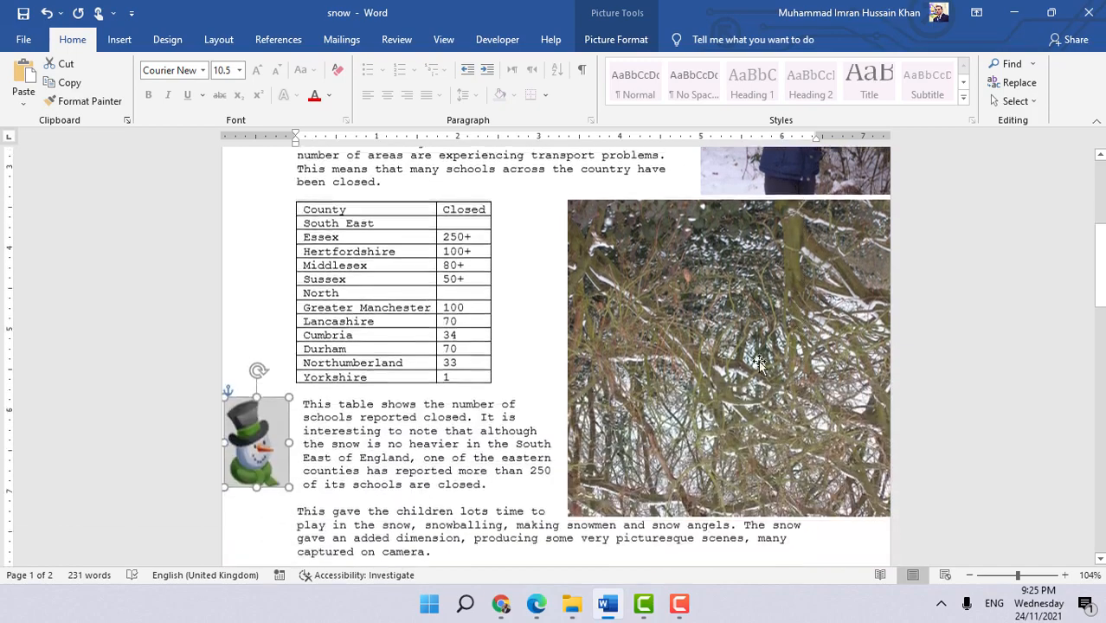
- Switch to the ICT book PDF and read the Task 12e reflection instructions and finished-document example
left_click(536, 604)
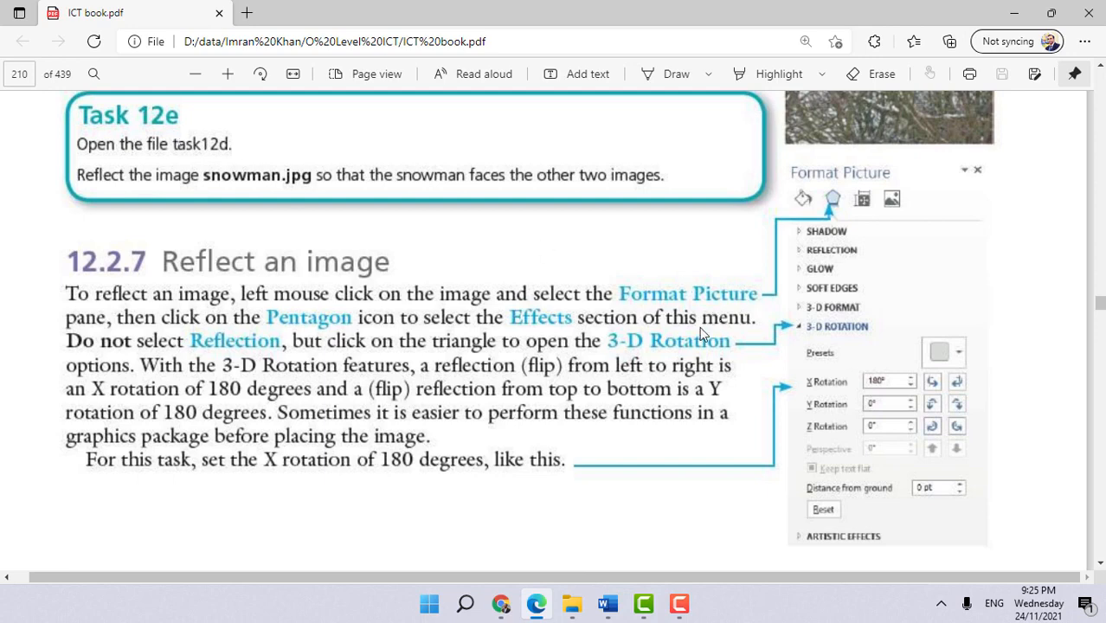
scroll(471, 345, "down", 1)
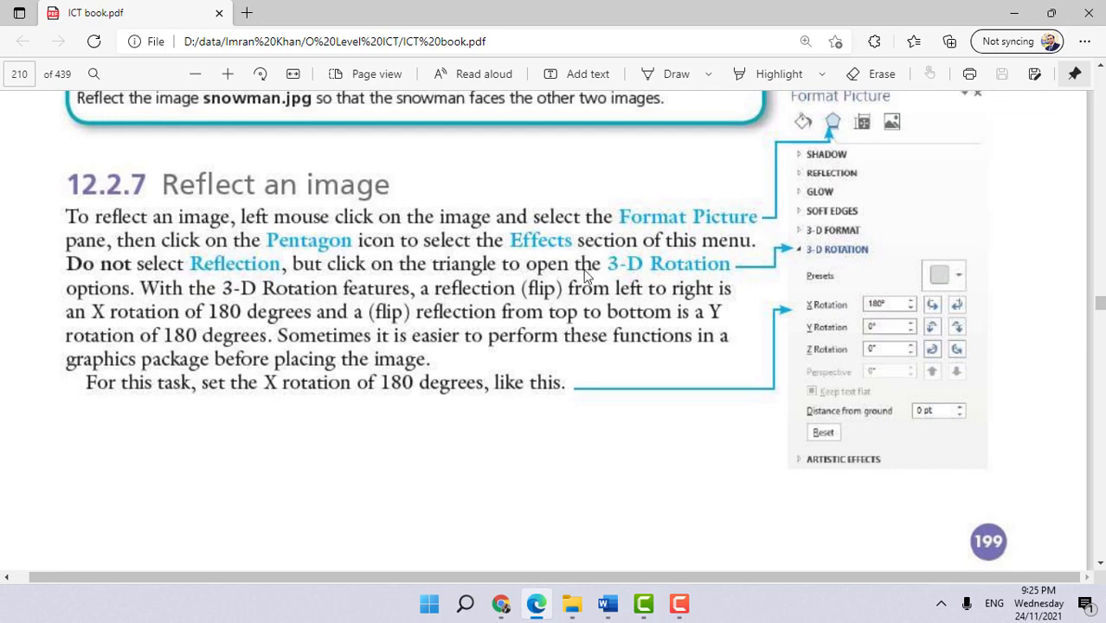
scroll(680, 322, "down", 5)
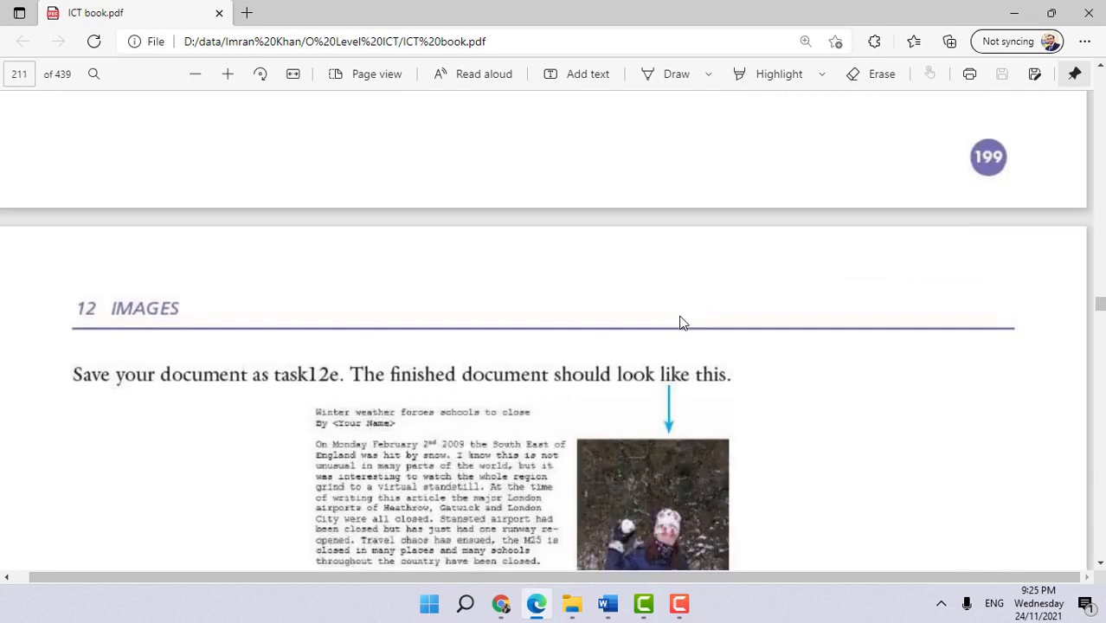
scroll(681, 322, "up", 5)
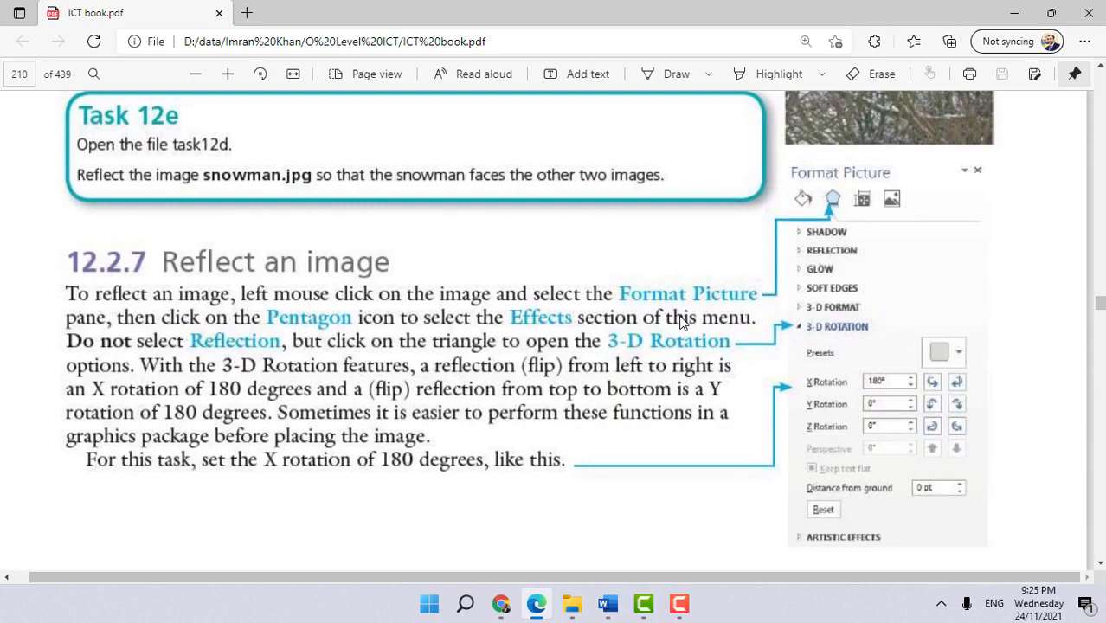